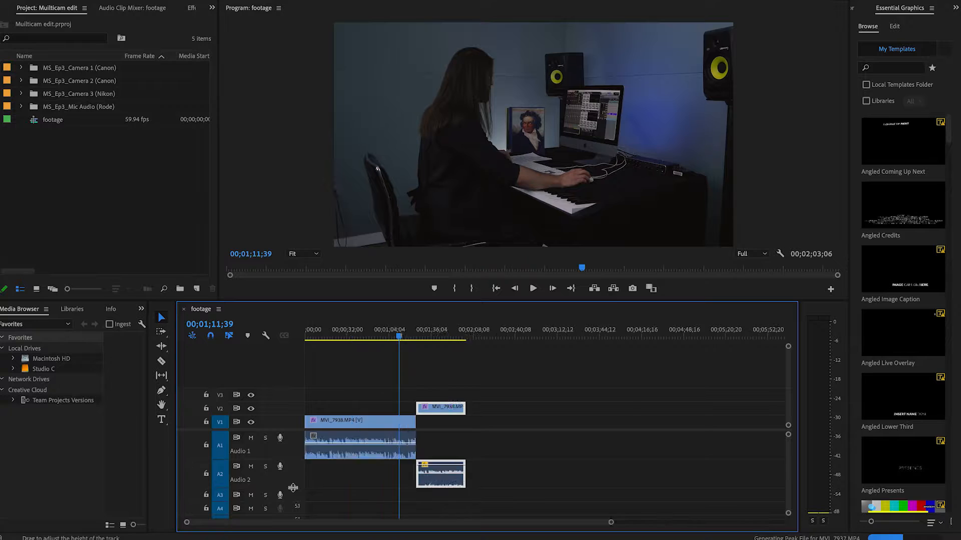
Move the V2 clip back to overlap the V1 clip, and synchronize both by audio on track channel 1.
drag(664, 488, 479, 483)
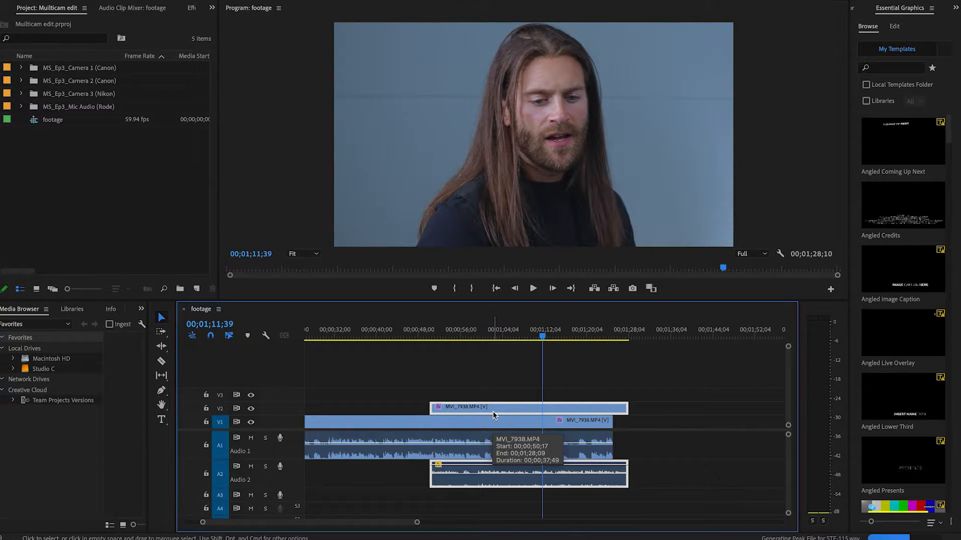
drag(435, 382, 499, 420)
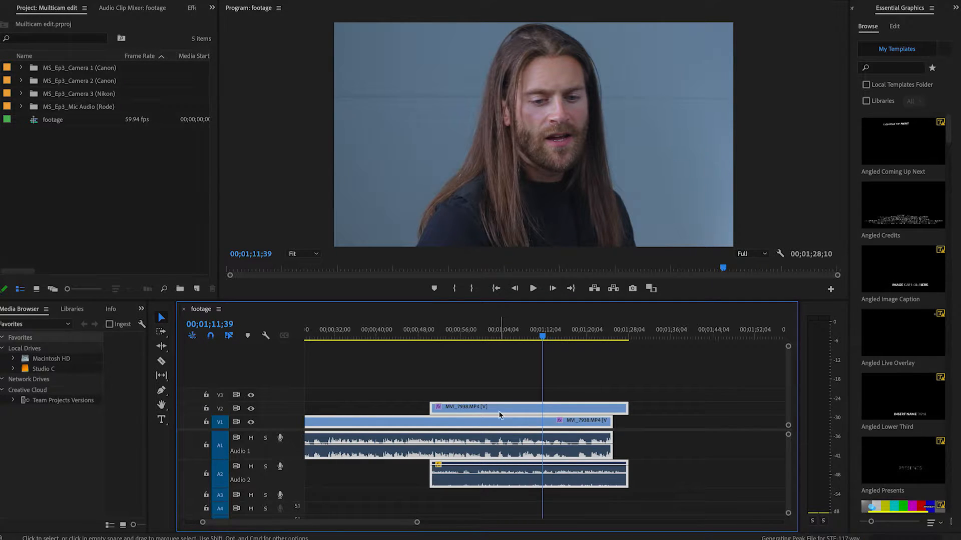
right_click(494, 406)
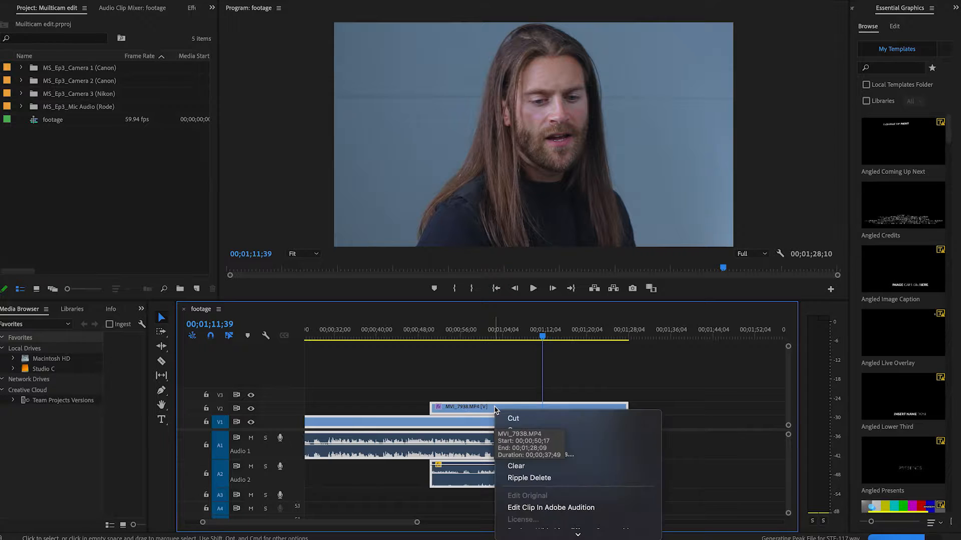
key(Escape)
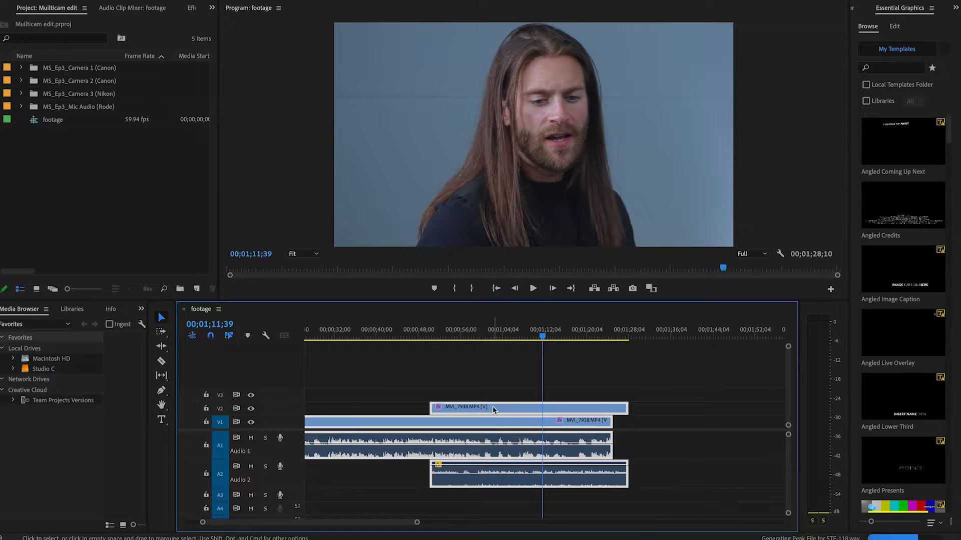
right_click(493, 406)
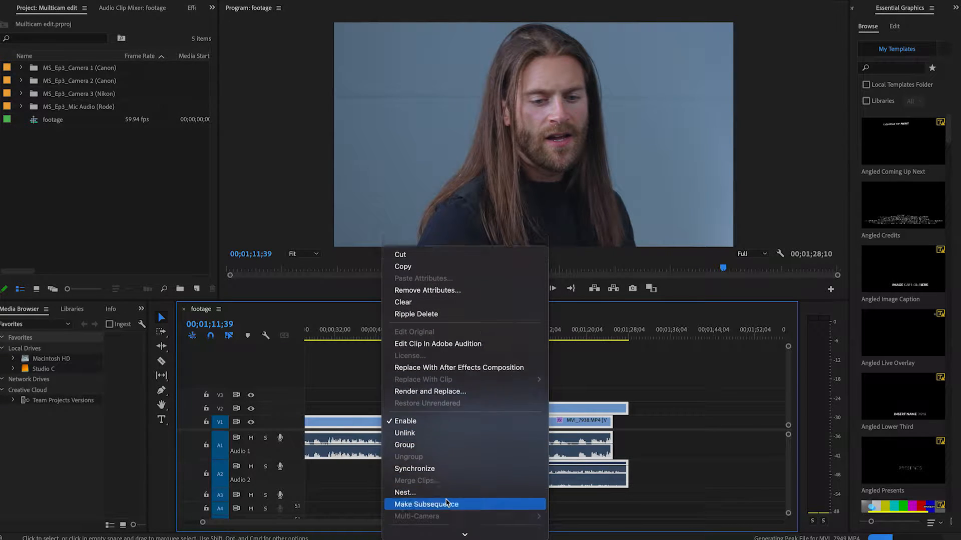
scroll(447, 502, down, 2)
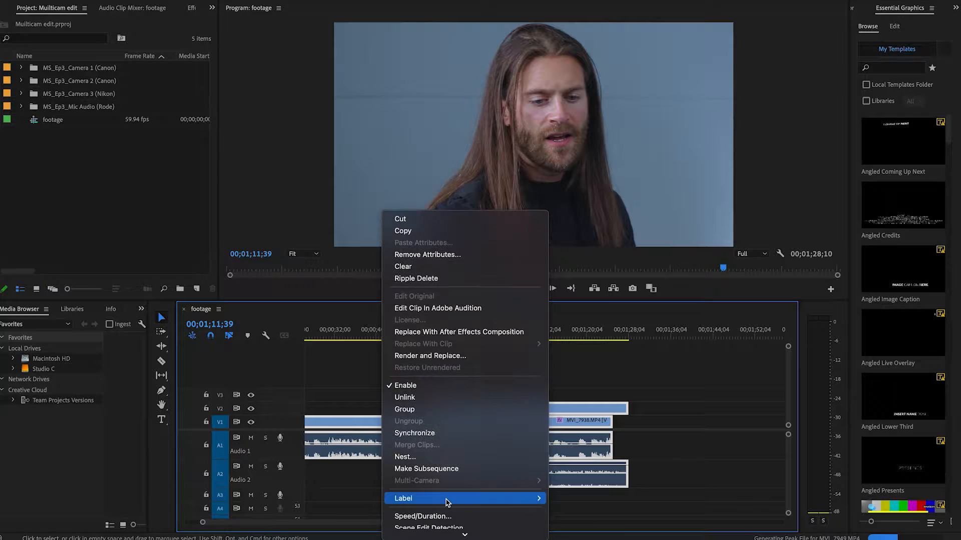
click(436, 438)
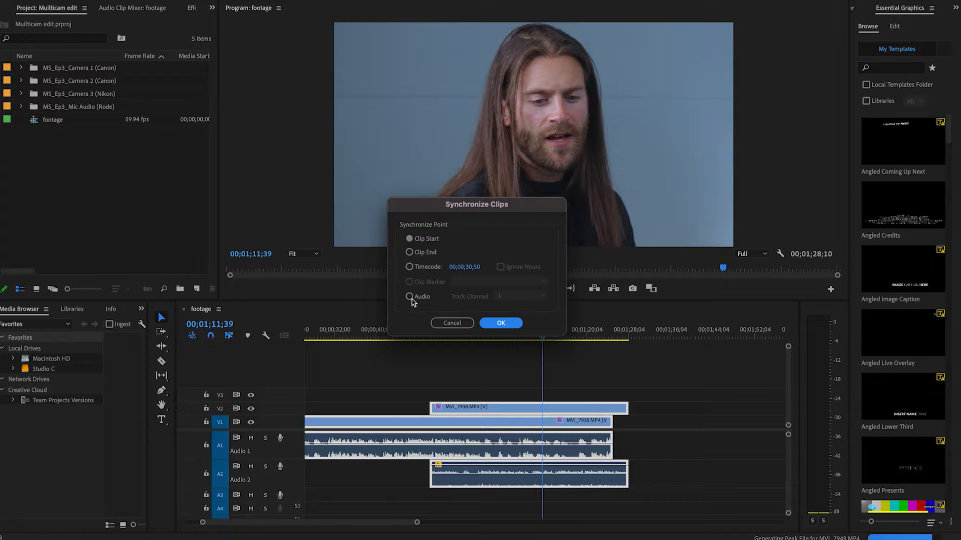
click(410, 297)
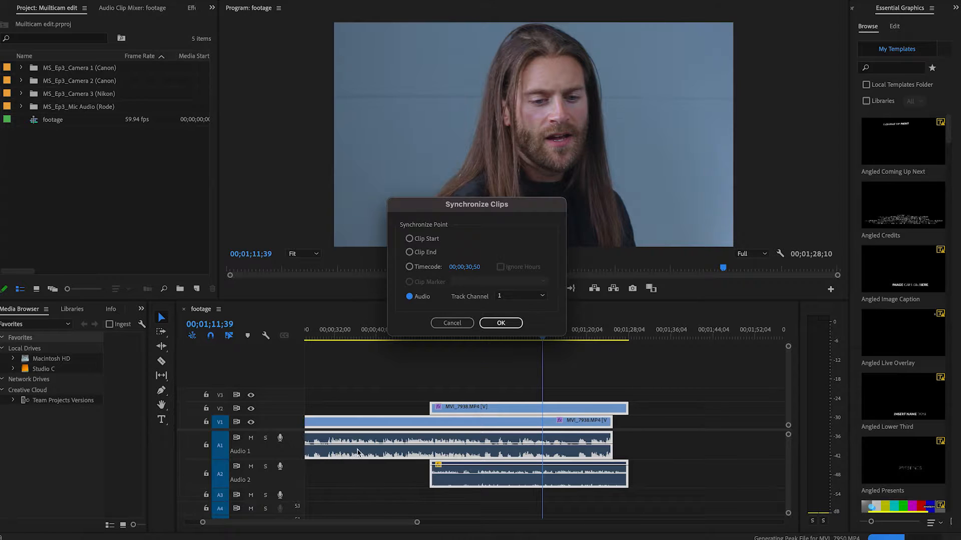
click(513, 324)
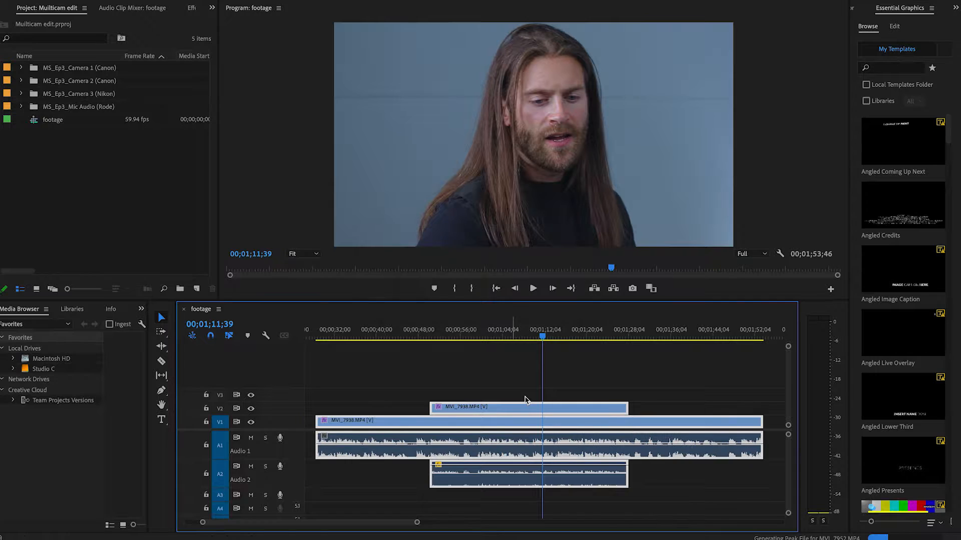
Make the Audio 2 track slightly taller and play from 00;01;06;37, toggling V2's visibility to check both angles' sync.
drag(294, 486, 294, 494)
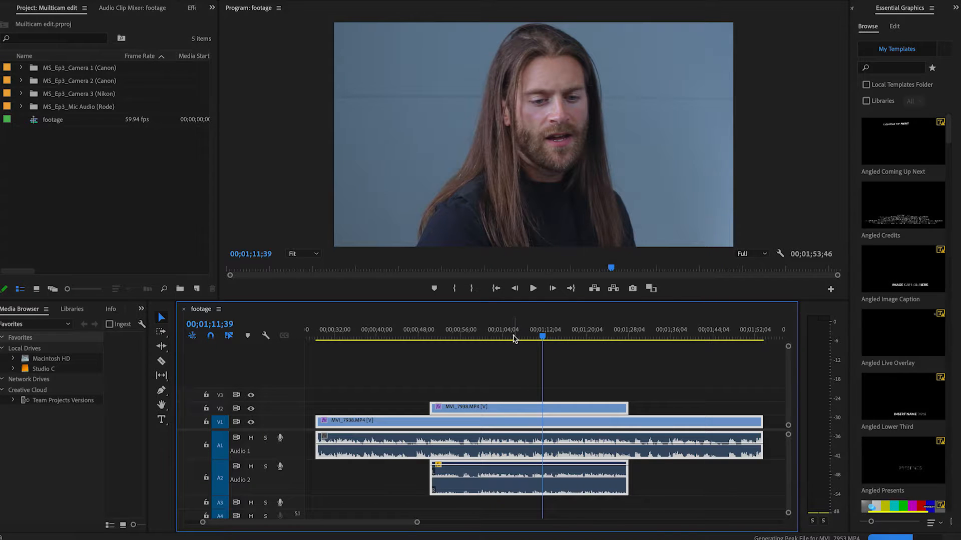
click(517, 334)
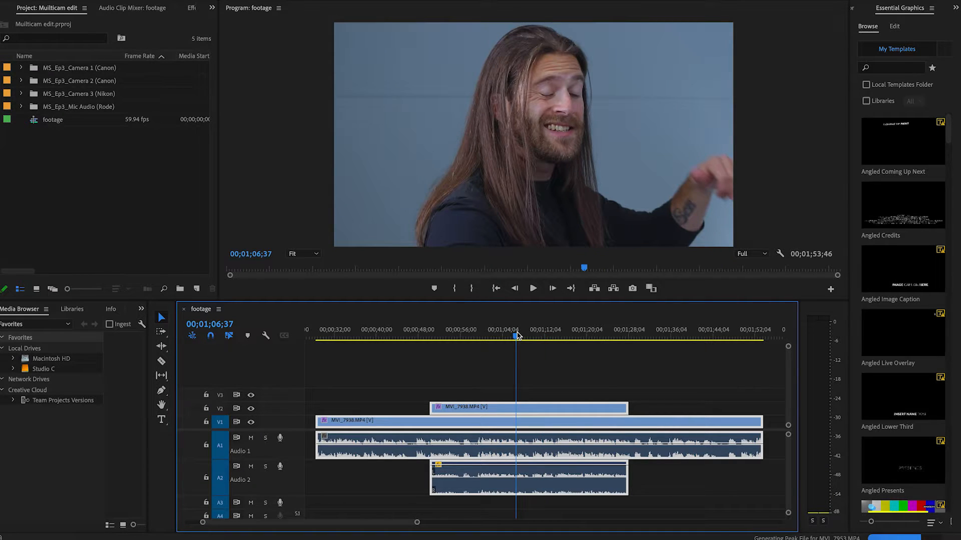
key(space)
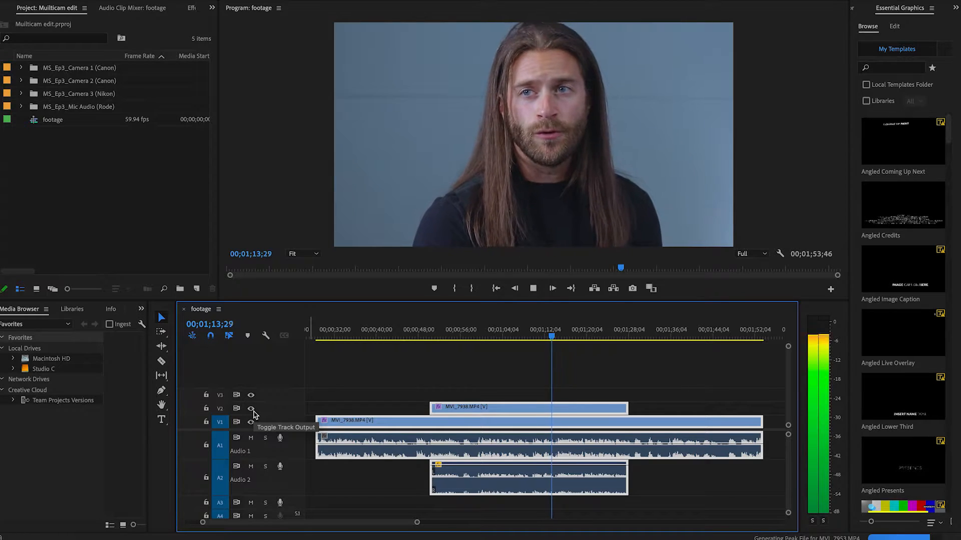
click(252, 410)
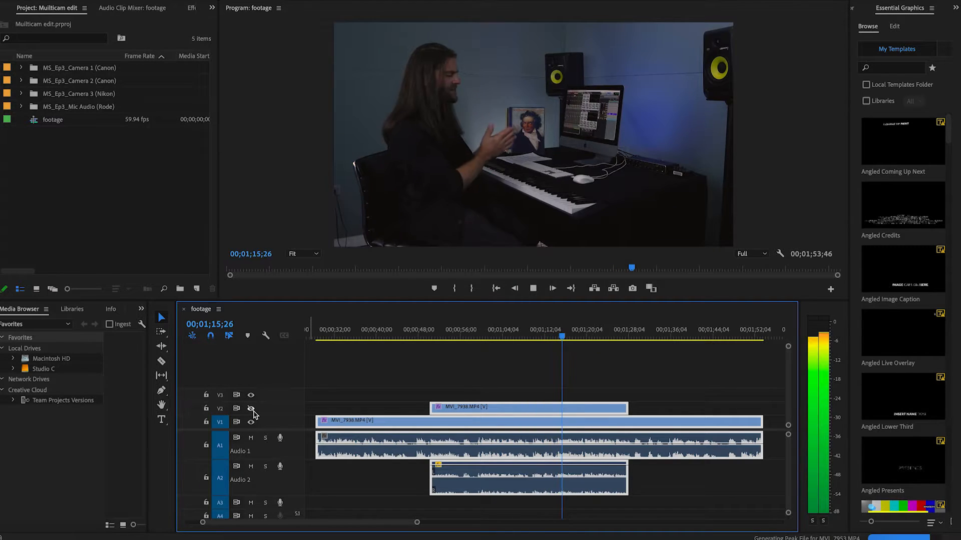
click(251, 409)
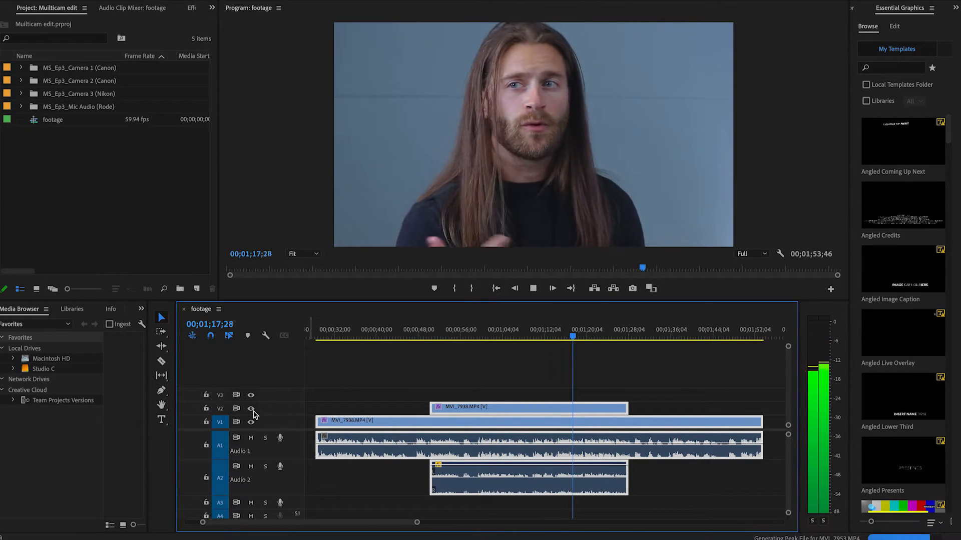
click(251, 410)
click(252, 409)
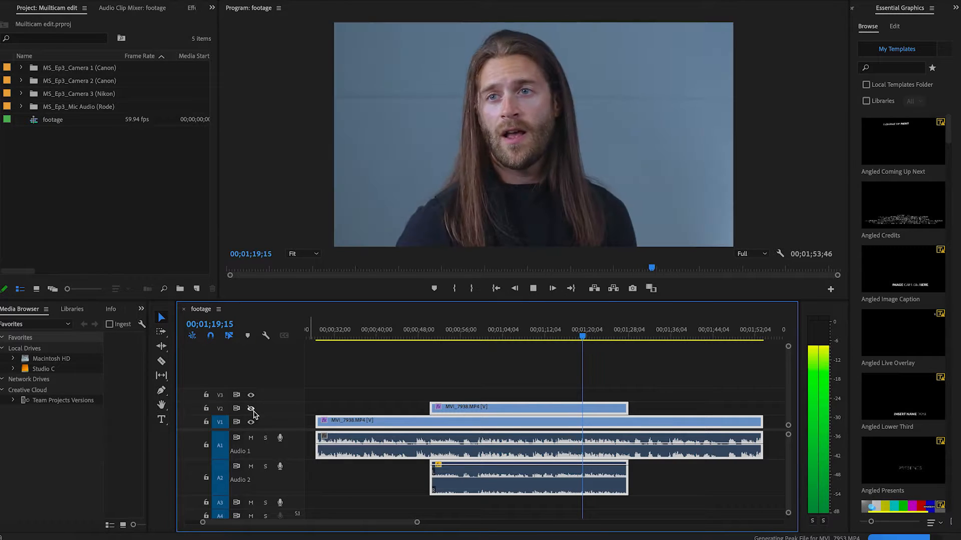
key(space)
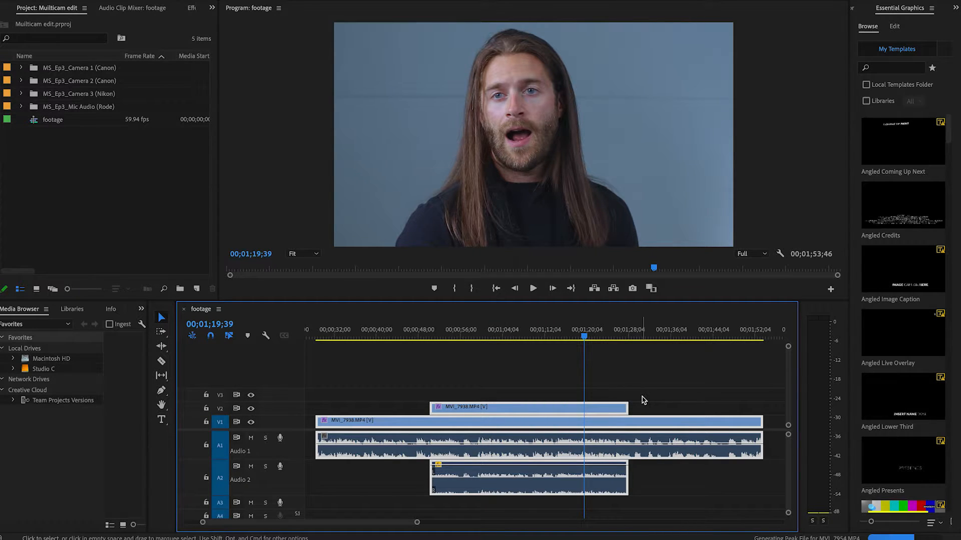
Trim both ends of the V1 clip and its audio to match the start and end of the V2 clip.
key(minus)
drag(490, 338, 518, 335)
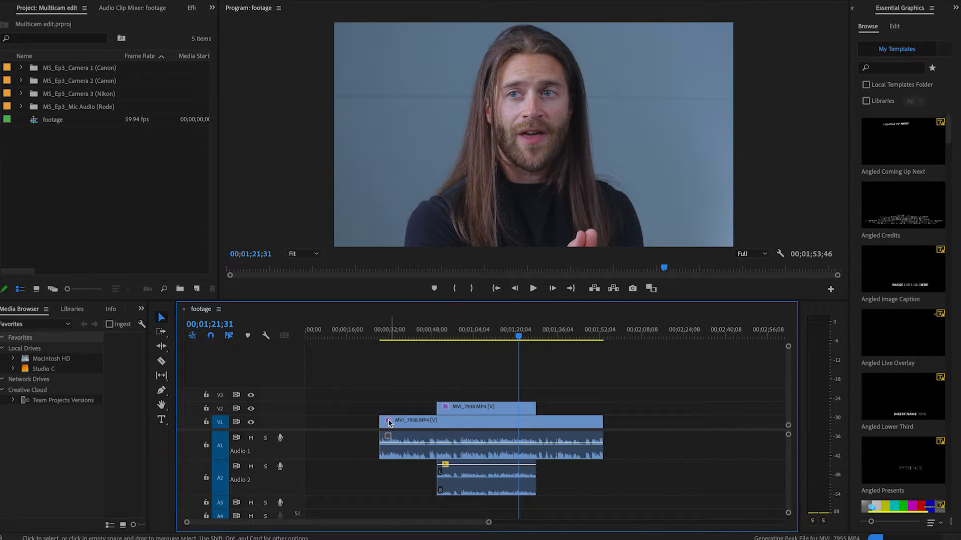
drag(381, 420, 436, 419)
drag(602, 420, 536, 423)
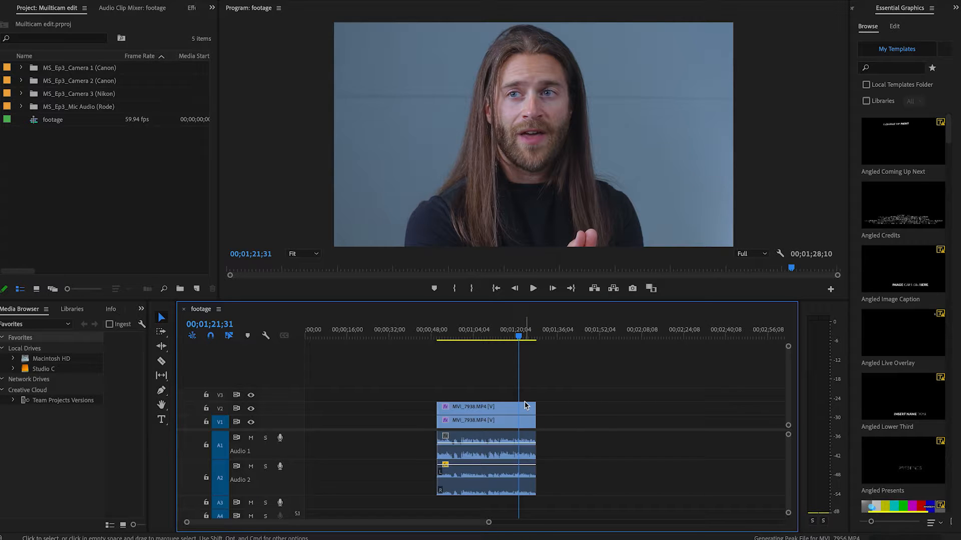
click(518, 334)
mouse_move(519, 334)
mouse_down()
mouse_move(532, 334)
mouse_move(515, 337)
mouse_up()
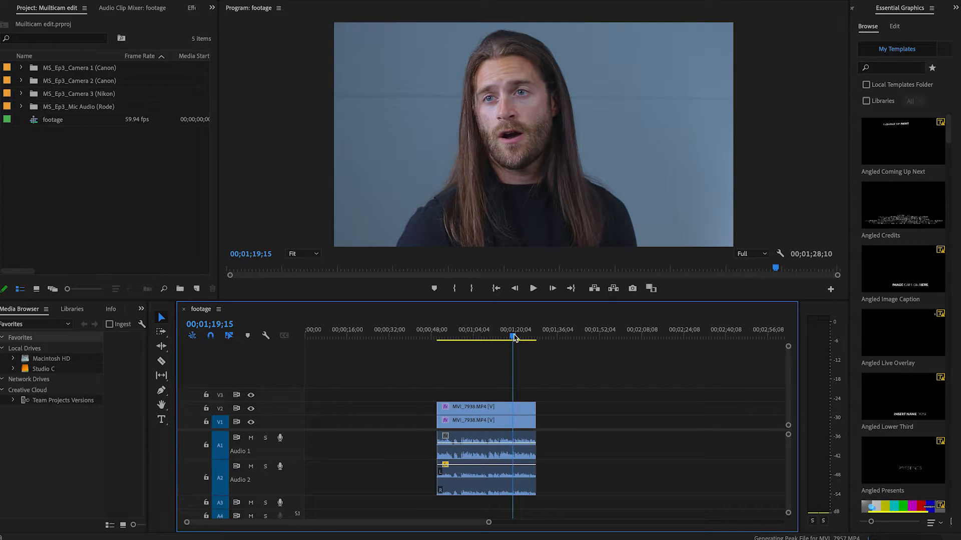
Nest all the synchronized clips into a nested sequence named multicam.
drag(480, 387, 499, 419)
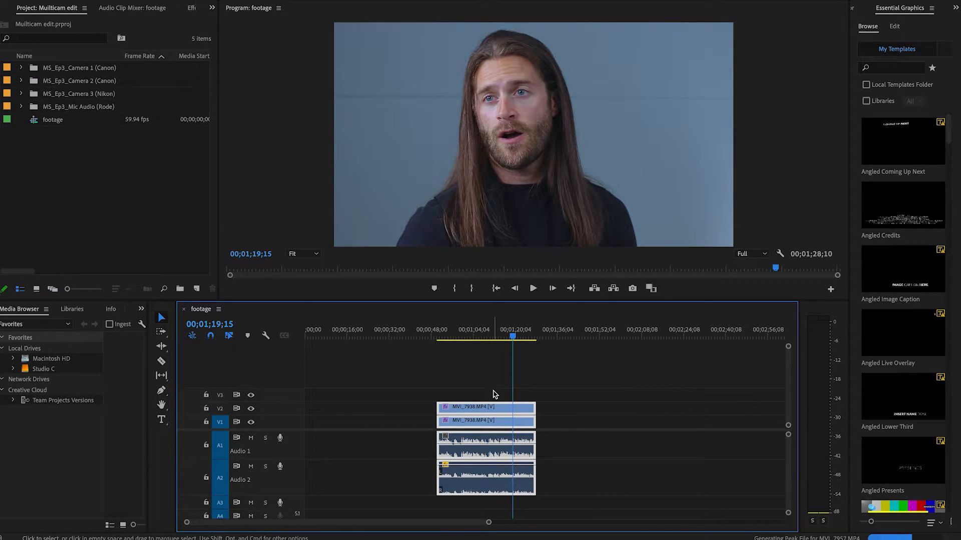
right_click(472, 410)
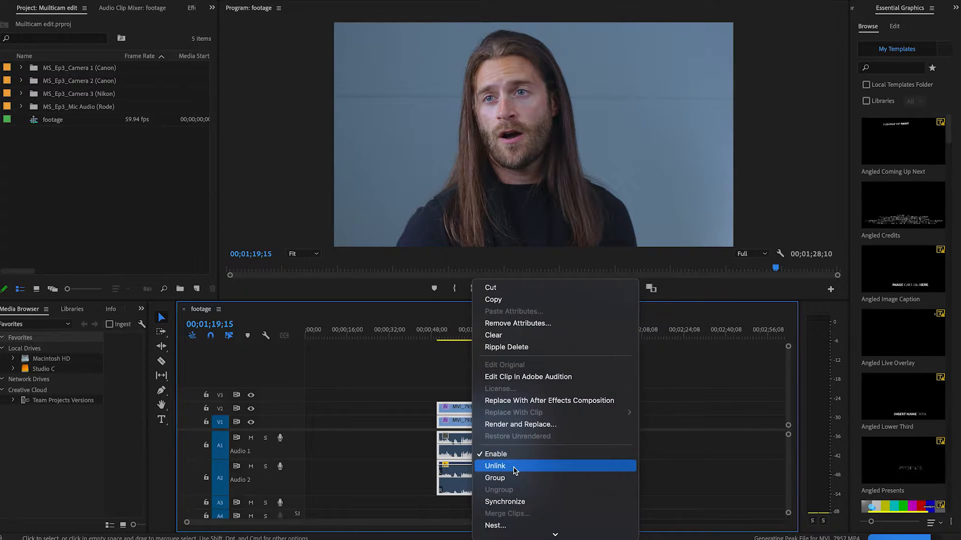
scroll(516, 470, down, 5)
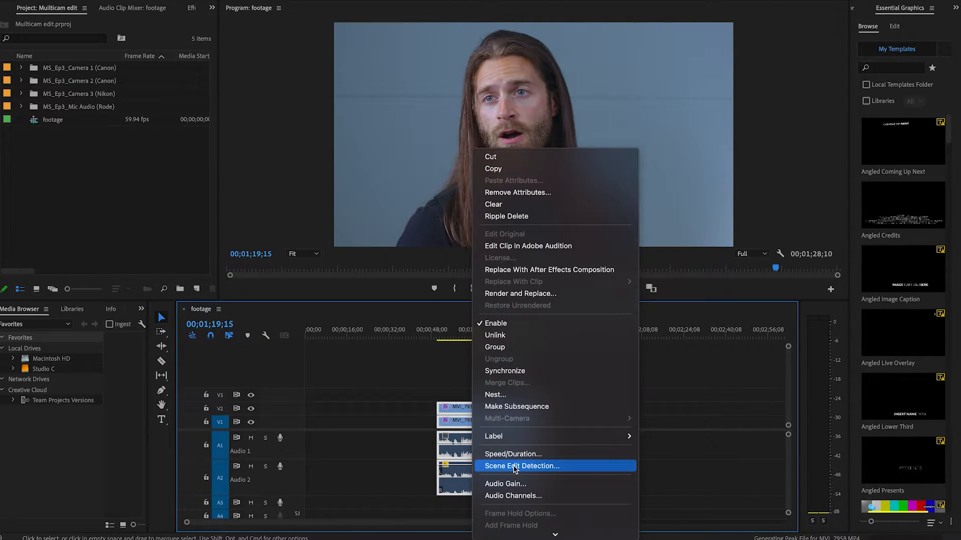
scroll(515, 469, down, 5)
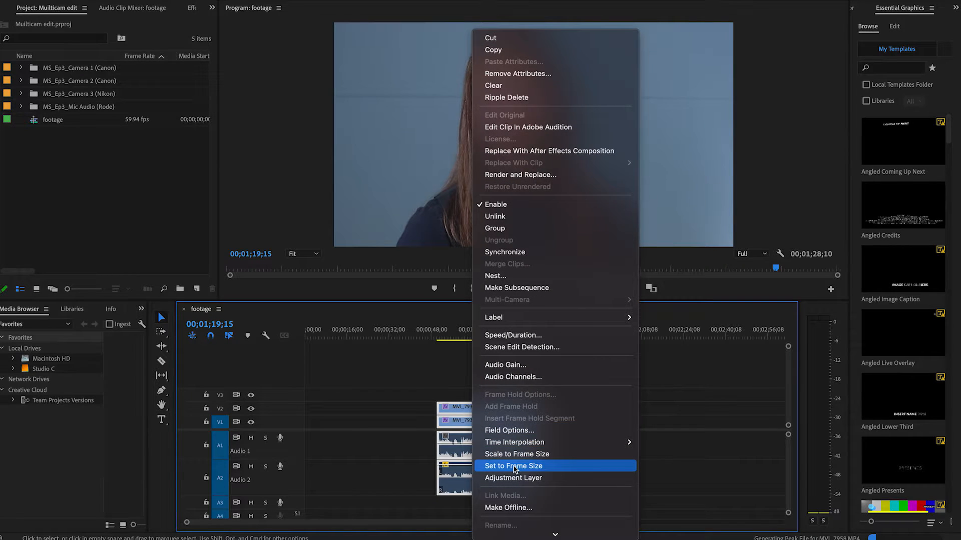
click(529, 278)
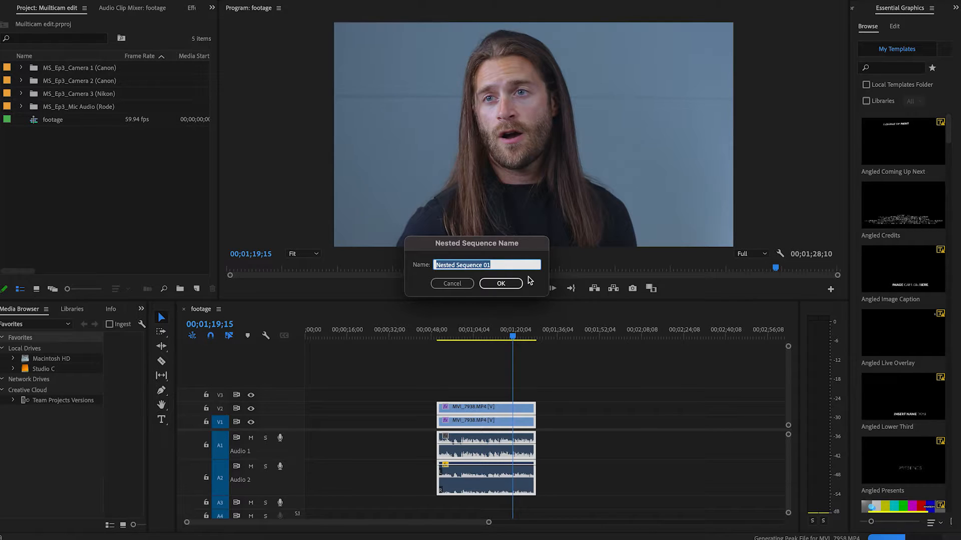
text(multi)
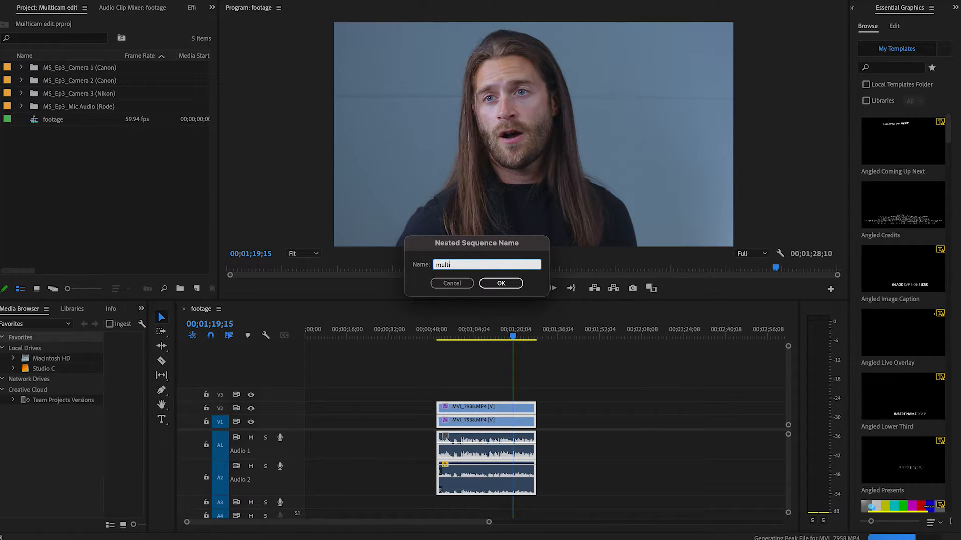
text(cam)
click(497, 283)
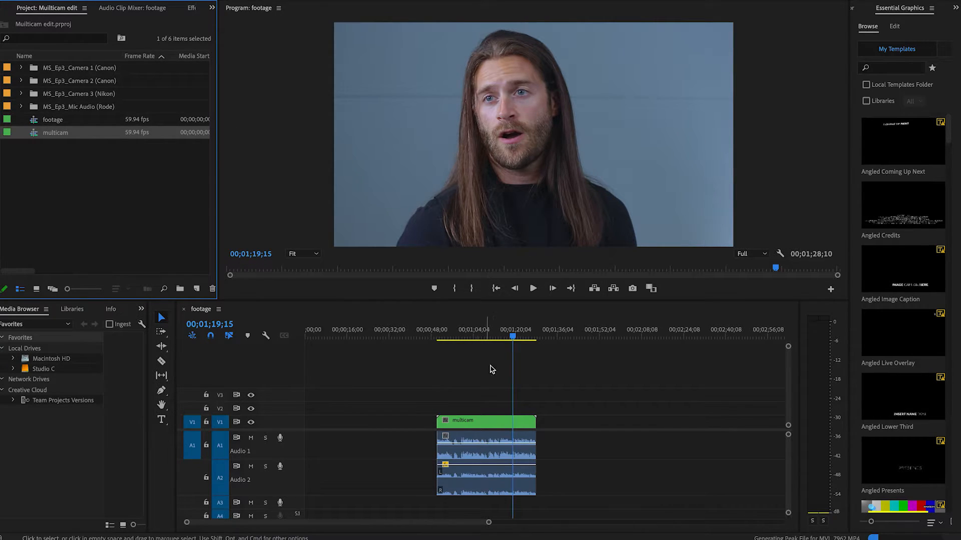
Scrub the nested clip, open the multicam sequence to examine its stacked camera and audio clips, and return to the footage sequence.
click(487, 340)
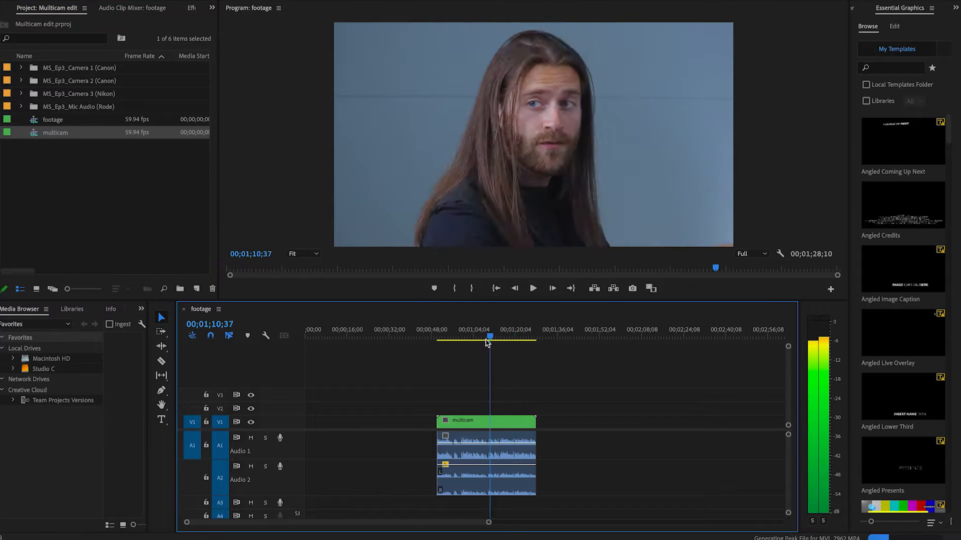
drag(487, 341, 490, 341)
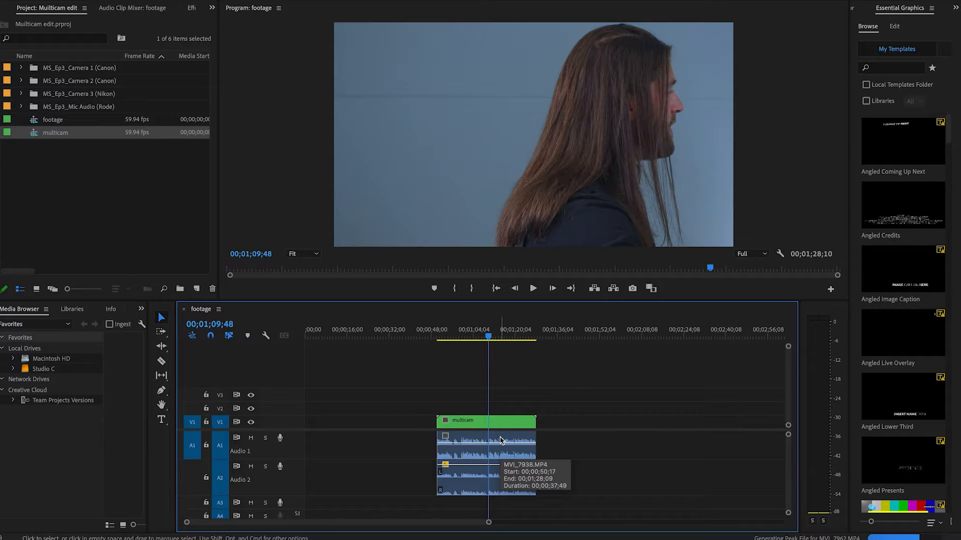
click(477, 422)
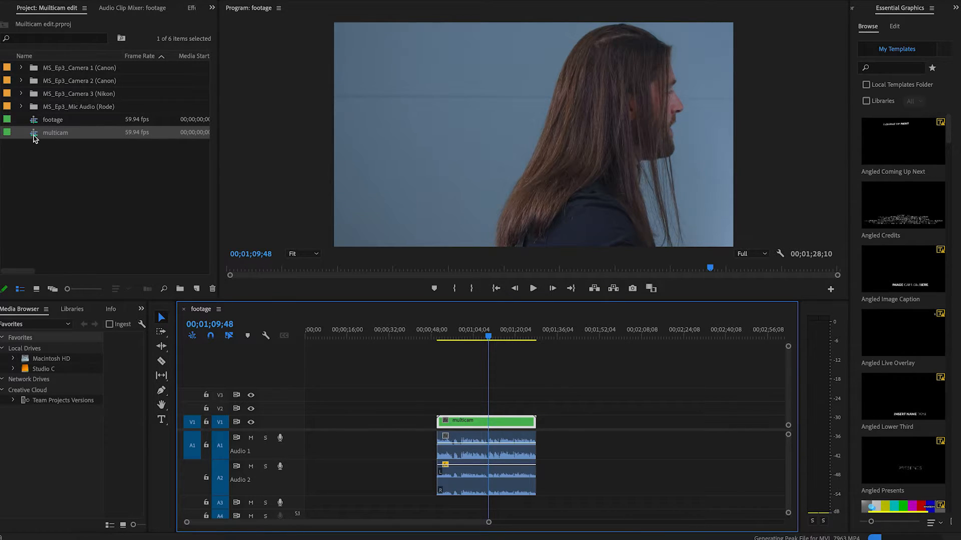
double_click(461, 424)
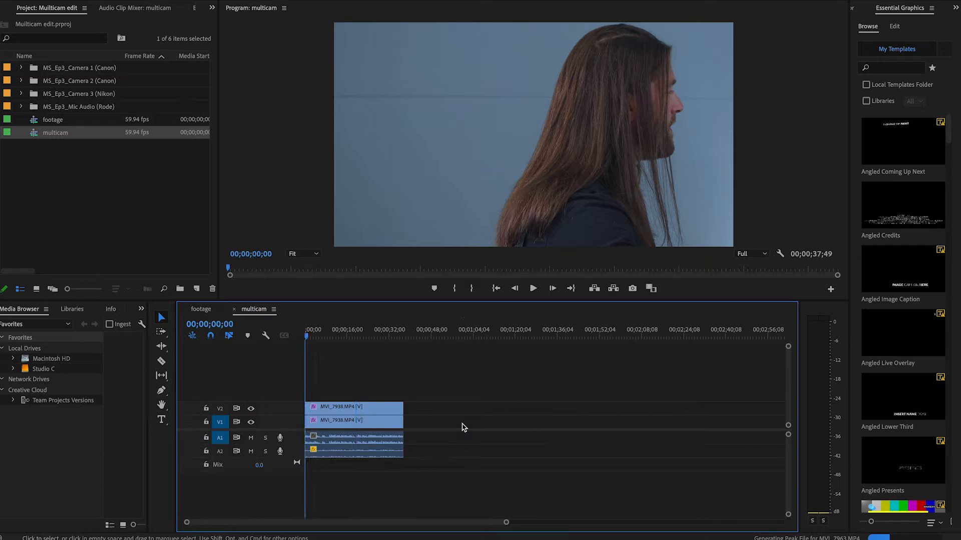
click(363, 336)
click(377, 340)
click(362, 411)
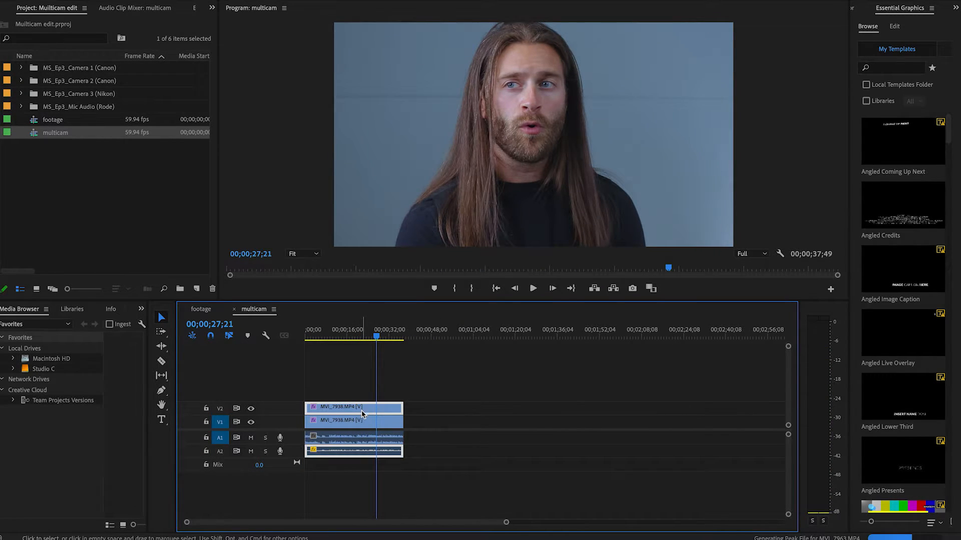
click(363, 422)
click(361, 410)
click(359, 433)
click(356, 412)
click(203, 310)
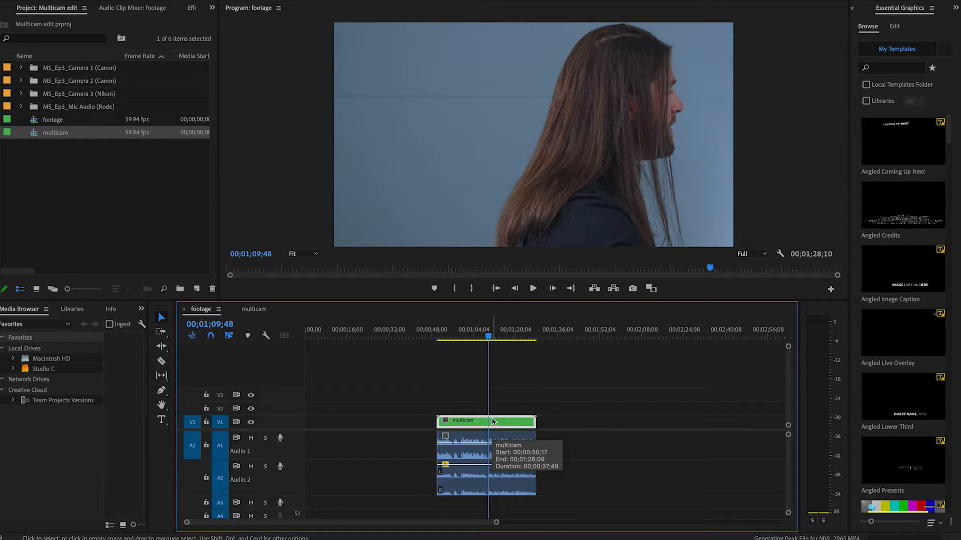
Enable multi-camera on the nested multicam clip in the footage sequence.
right_click(491, 420)
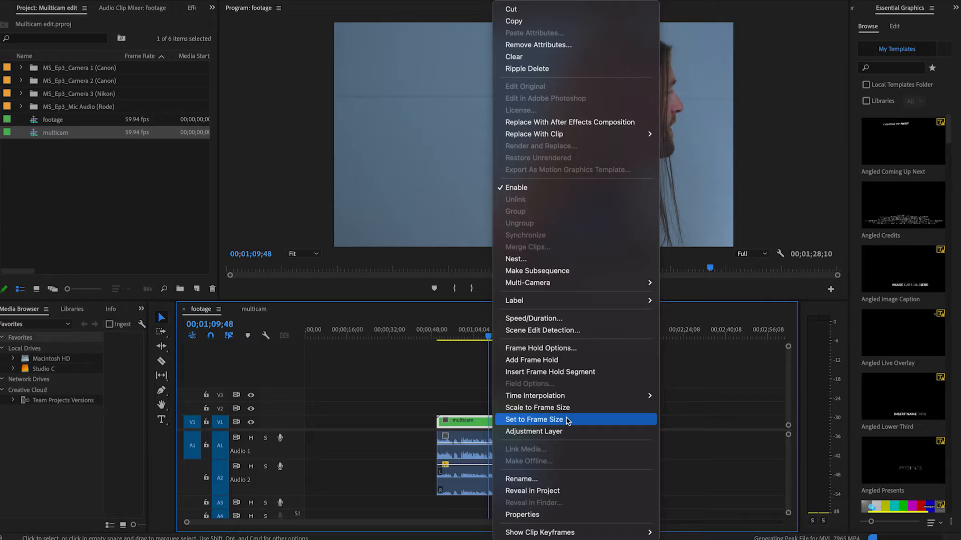
mouse_move(598, 284)
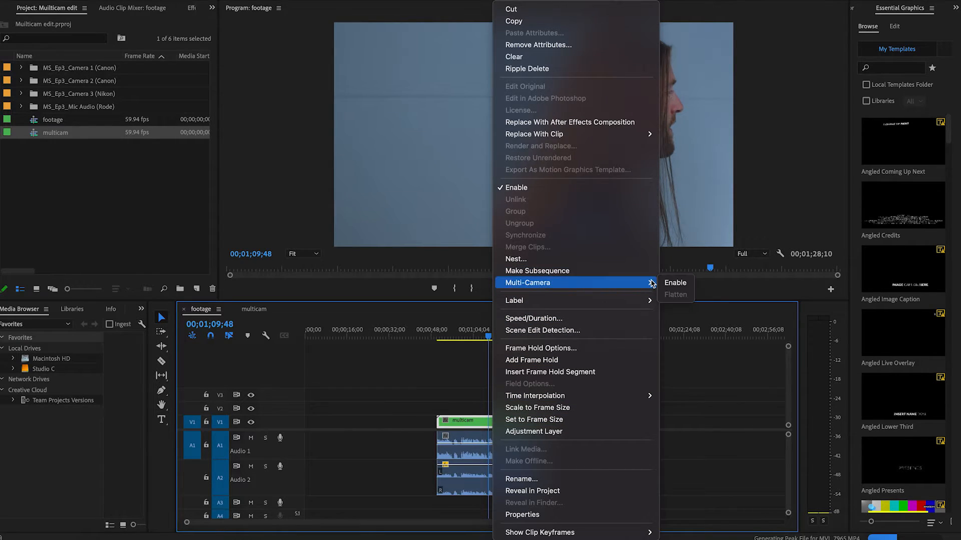
click(669, 284)
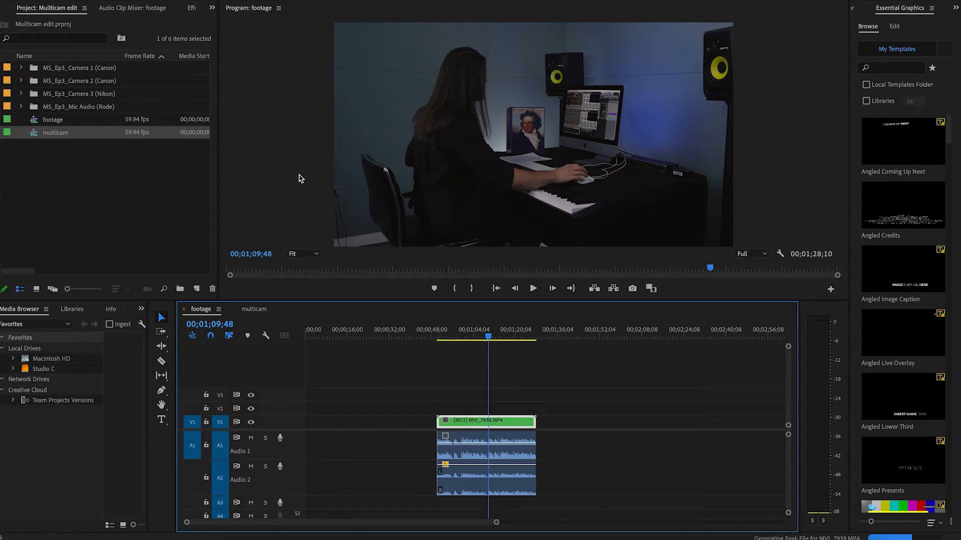
Set the program monitor's display mode to Multi-Camera.
right_click(300, 178)
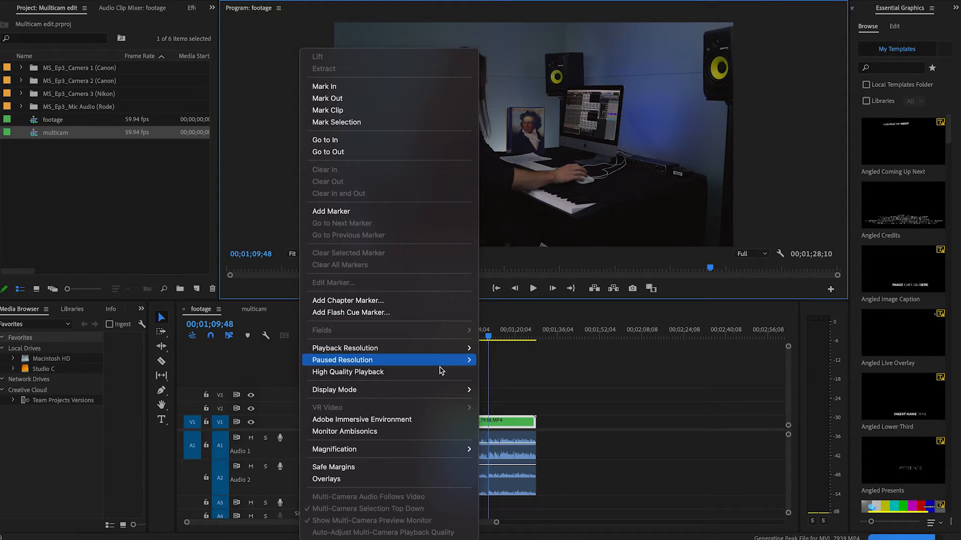
mouse_move(447, 395)
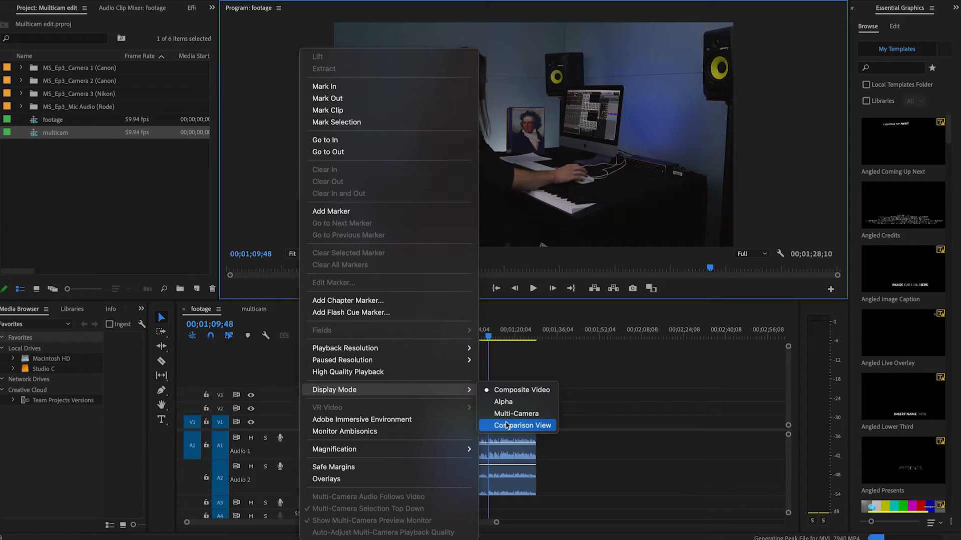
click(525, 414)
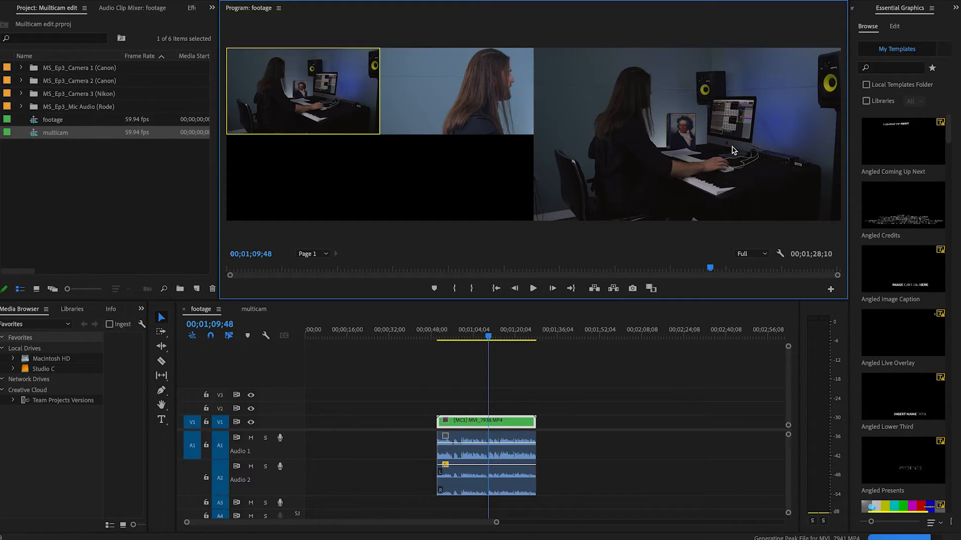
Play the sequence from the start of the multicam clip and alternate live between camera 1 and camera 2 until the clip ends.
click(438, 335)
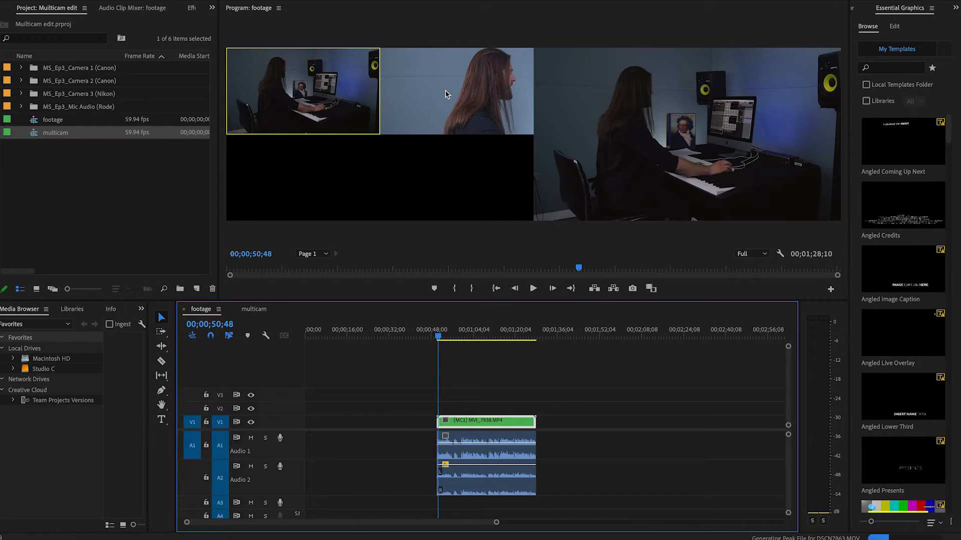
key(space)
click(345, 113)
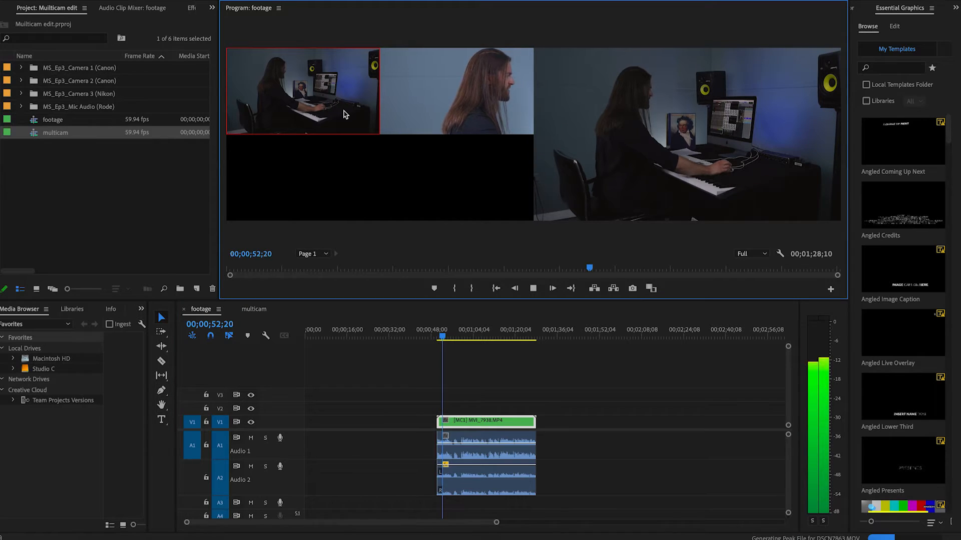
click(462, 109)
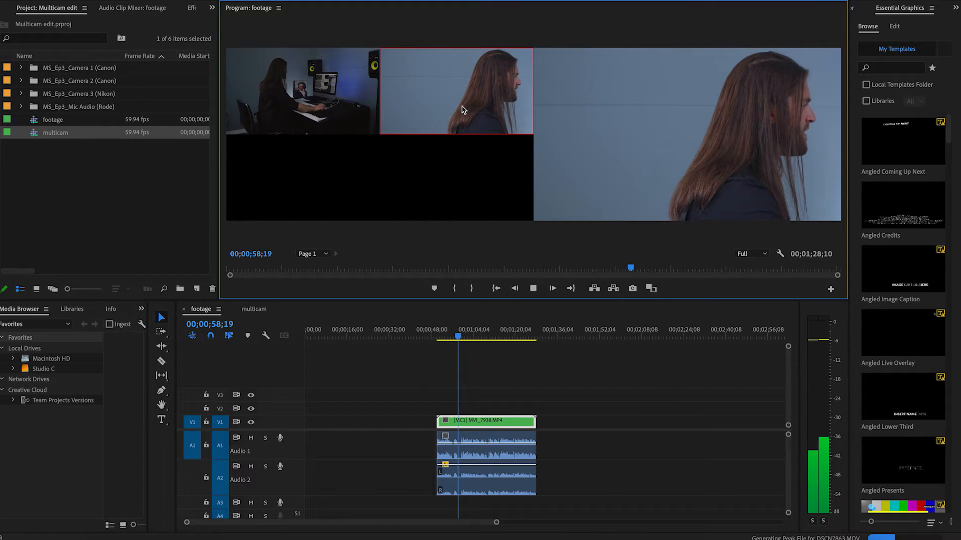
click(341, 119)
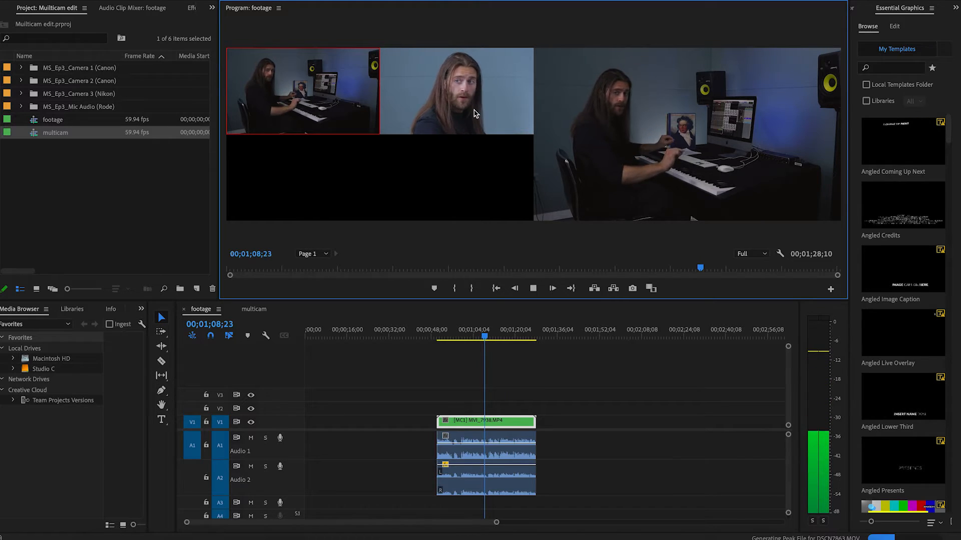
click(476, 114)
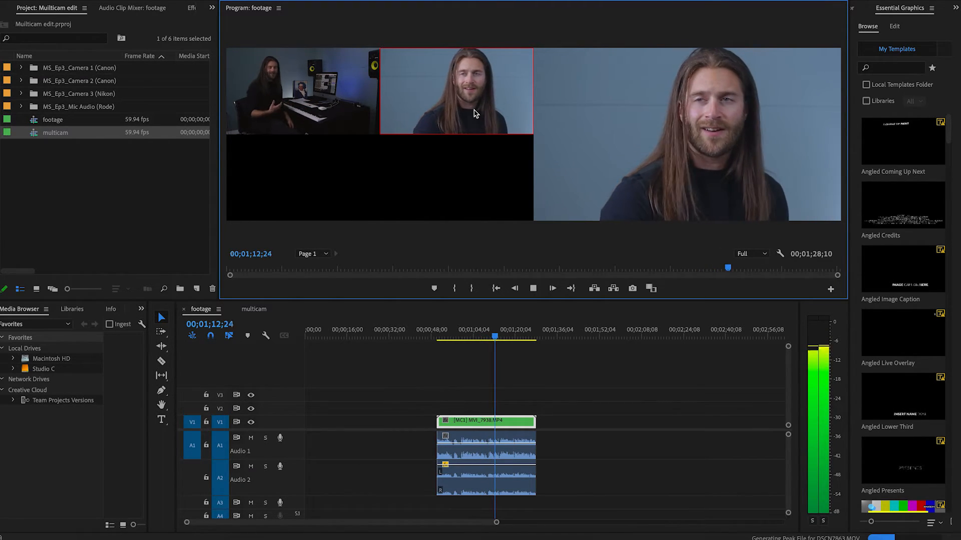
click(322, 120)
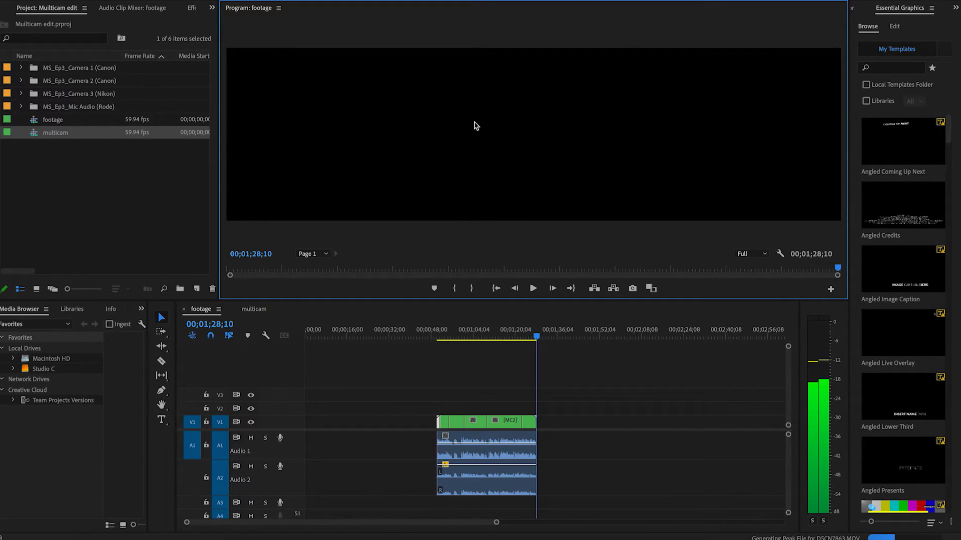
Examine the recorded camera cuts along the V1 clip, from its start through the later camera 1 and camera 2 segments.
key(Home)
click(444, 336)
mouse_move(449, 338)
mouse_down()
mouse_move(538, 338)
mouse_move(443, 345)
mouse_up()
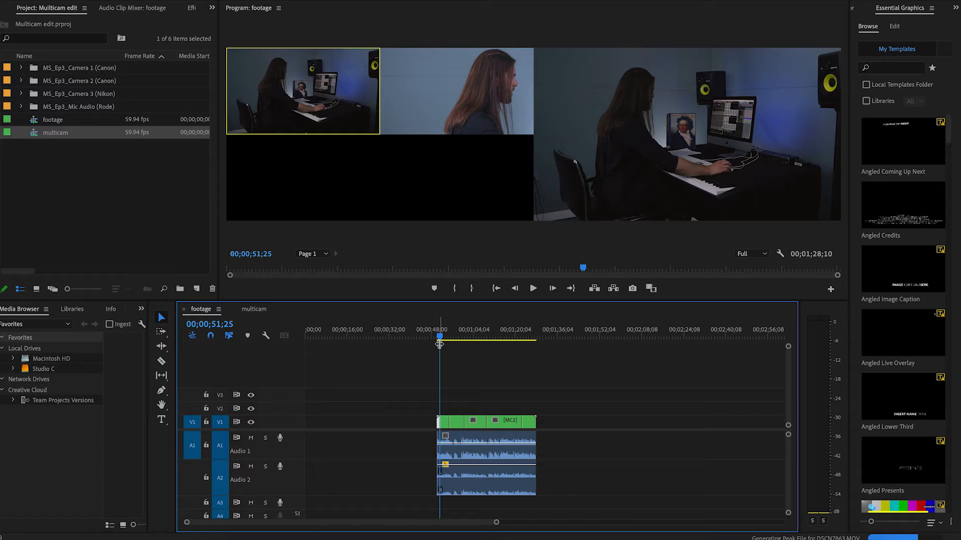
key(equal)
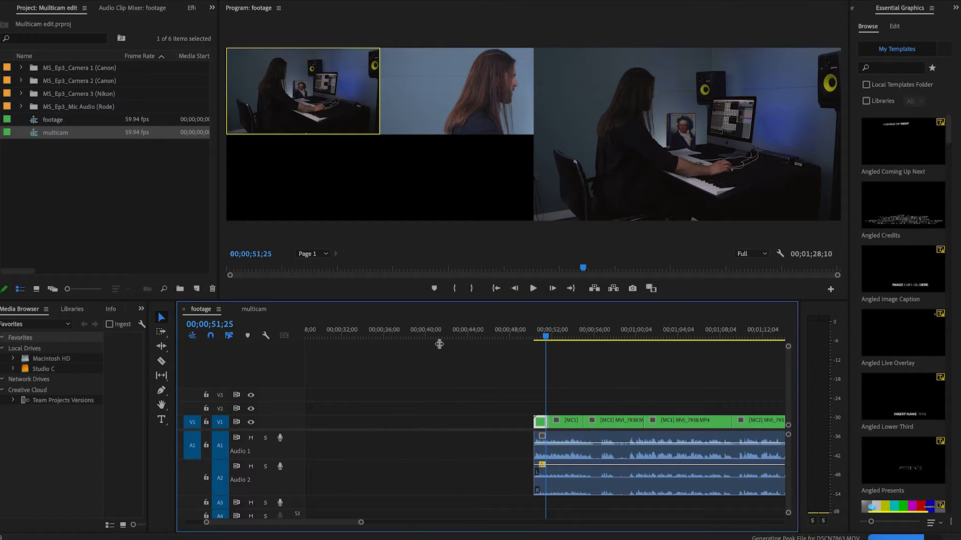
key(equal)
mouse_move(545, 335)
mouse_down()
mouse_move(529, 335)
mouse_move(557, 336)
mouse_up()
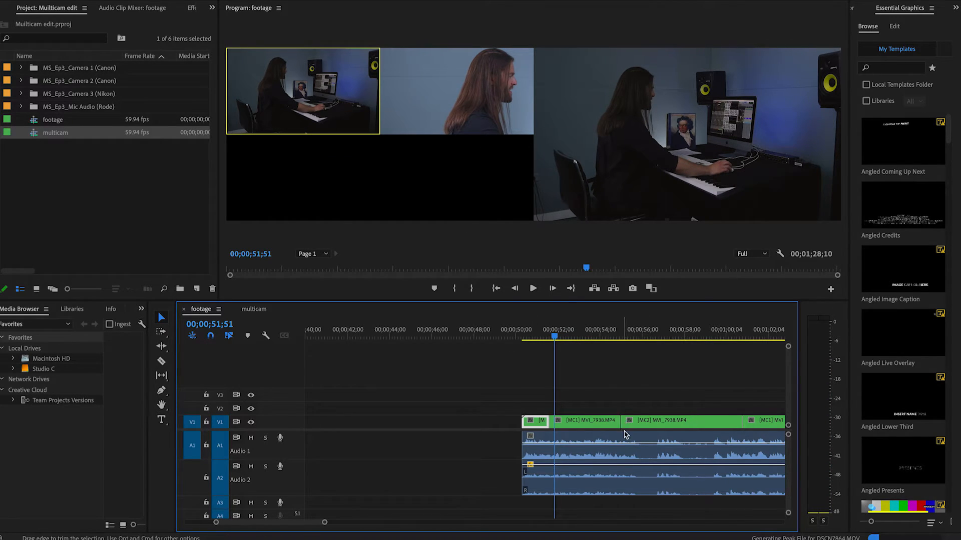
scroll(691, 432, right, 5)
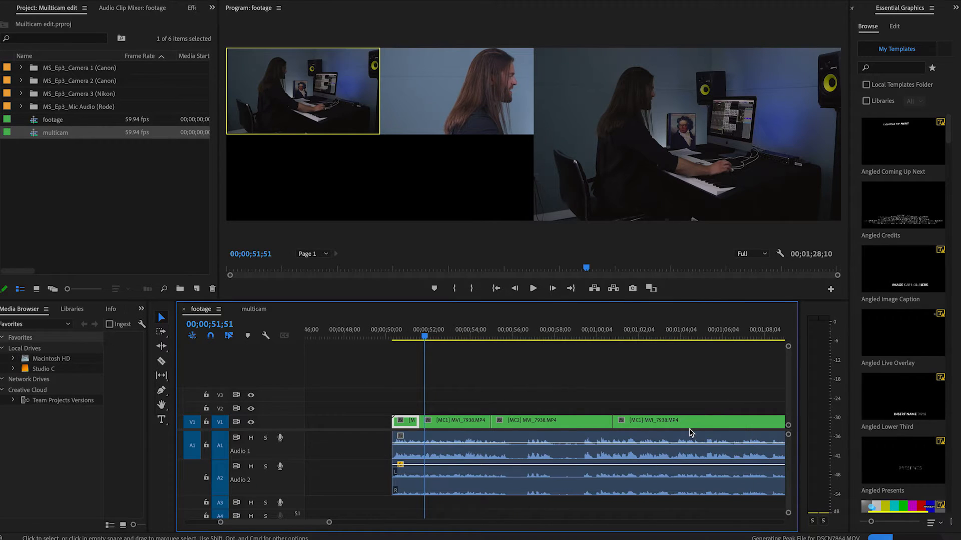
scroll(690, 433, right, 3)
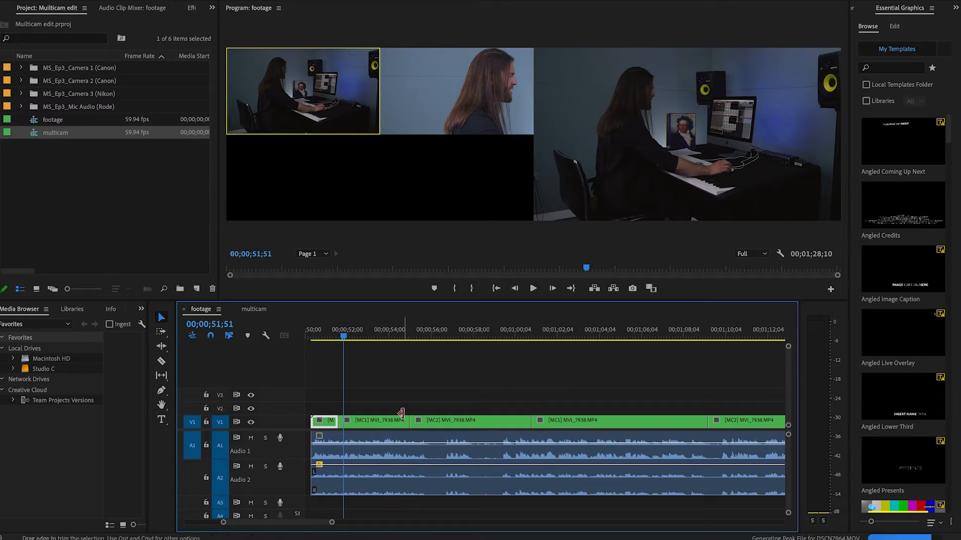
scroll(545, 427, right, 1)
scroll(545, 428, right, 10)
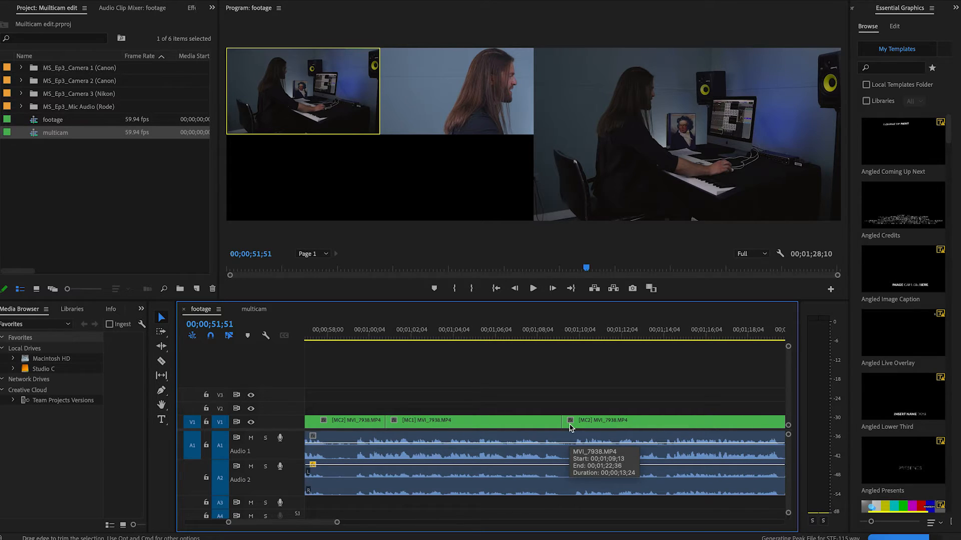
scroll(571, 428, left, 8)
scroll(571, 428, left, 3)
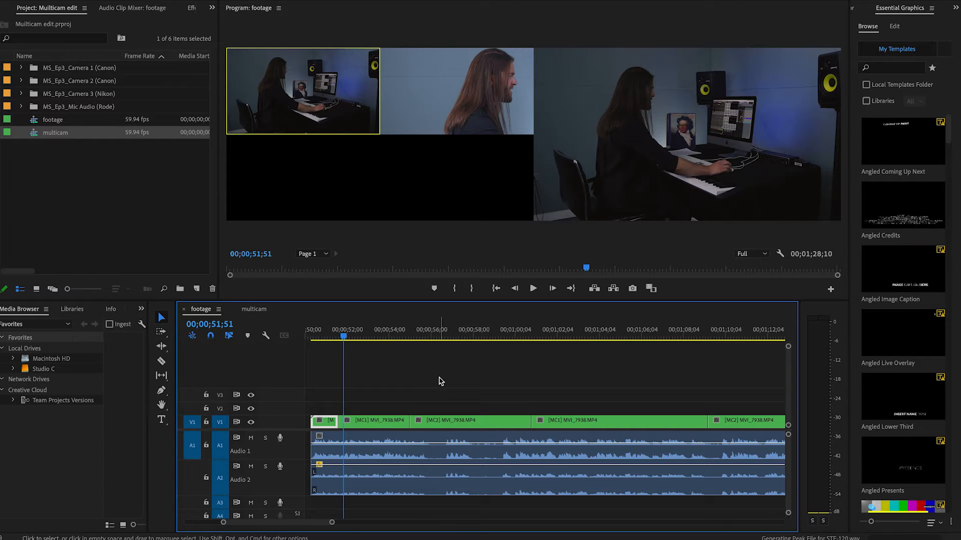
Locate the earlier switch moment and move the cut between the second camera 1 segment and the following camera 2 segment to 00;00;54;27.
drag(401, 335, 406, 335)
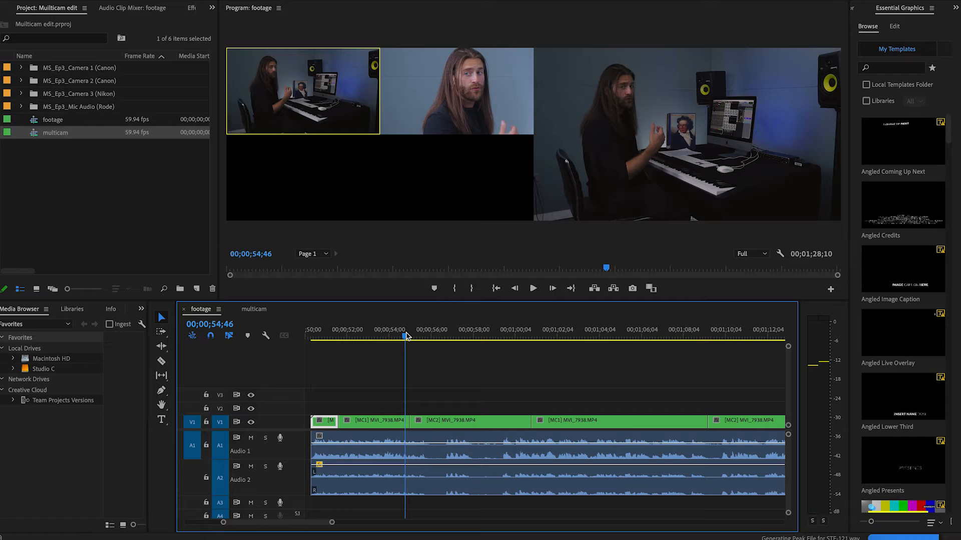
drag(414, 422, 420, 423)
key(ctrl+z)
drag(391, 340, 416, 328)
mouse_move(416, 328)
mouse_down()
mouse_move(371, 328)
mouse_move(406, 325)
mouse_up()
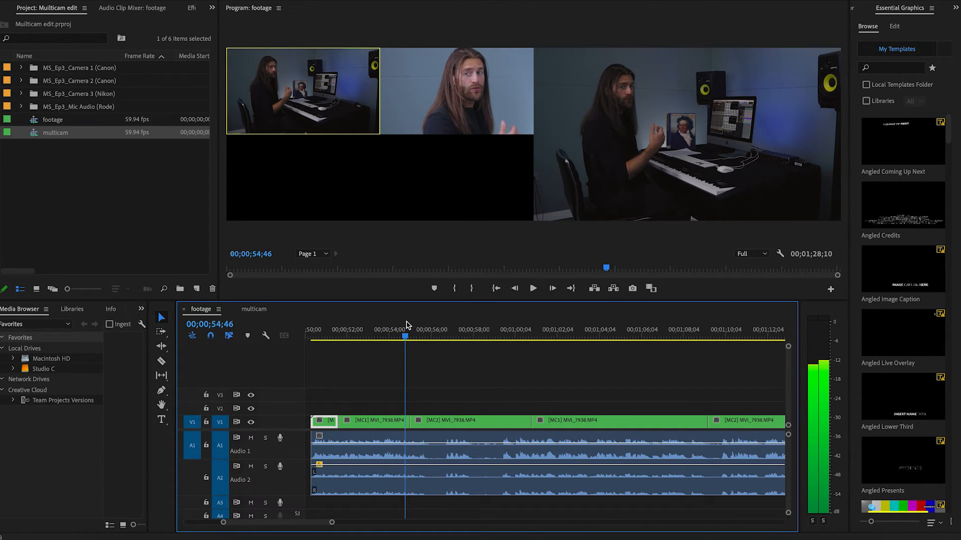
mouse_move(407, 324)
mouse_down()
mouse_move(416, 322)
mouse_move(391, 325)
mouse_move(399, 334)
mouse_up()
click(391, 333)
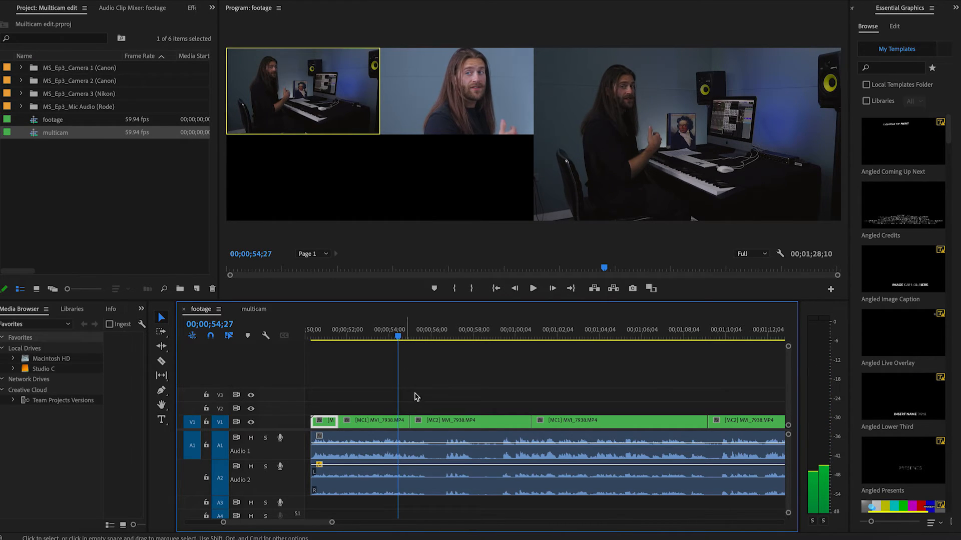
drag(408, 420, 399, 420)
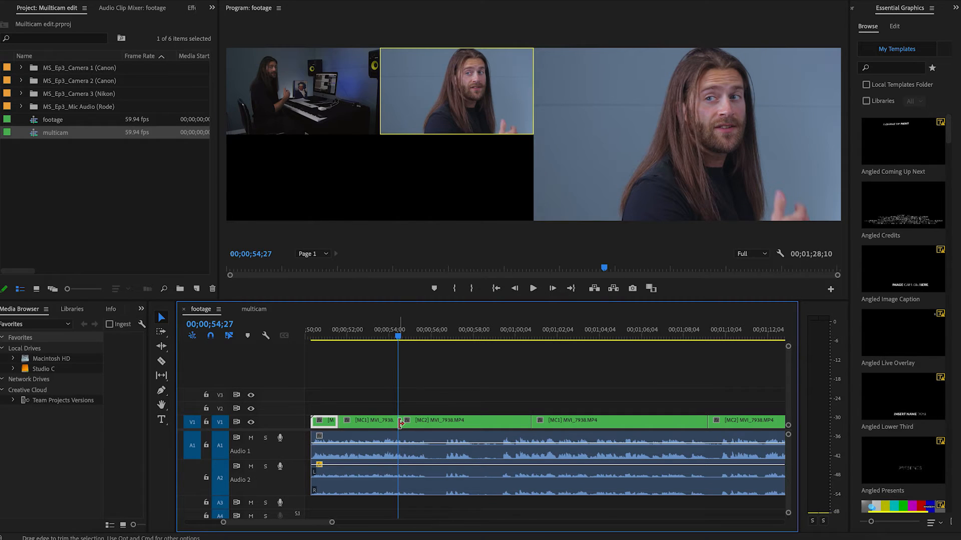
Play the sequence from 00;00;53;05 to review the adjusted cut and the following camera 1 segment.
drag(389, 339, 371, 336)
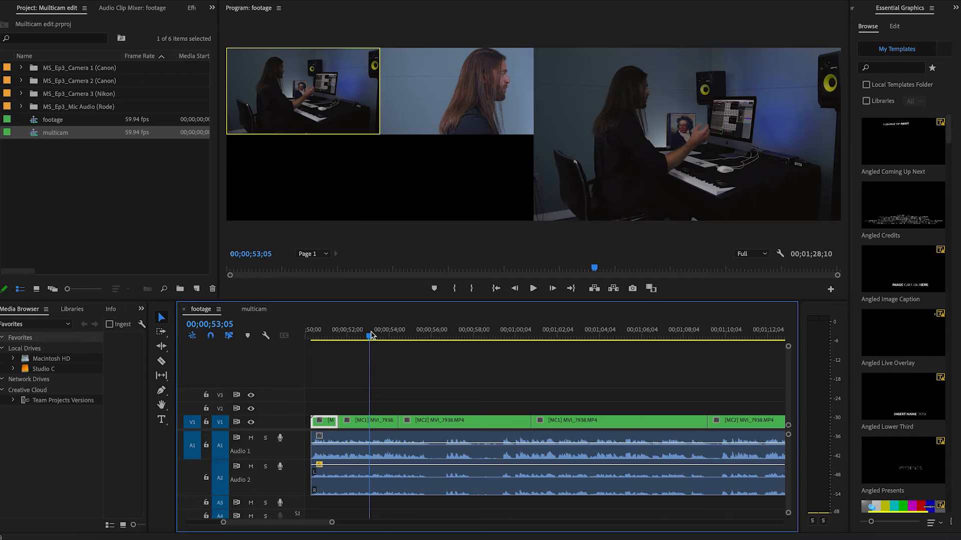
key(space)
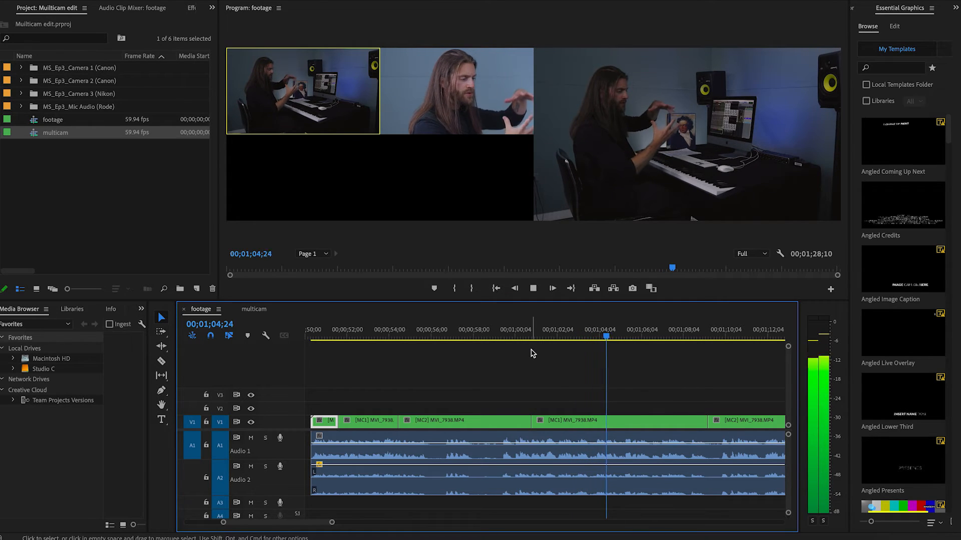
key(space)
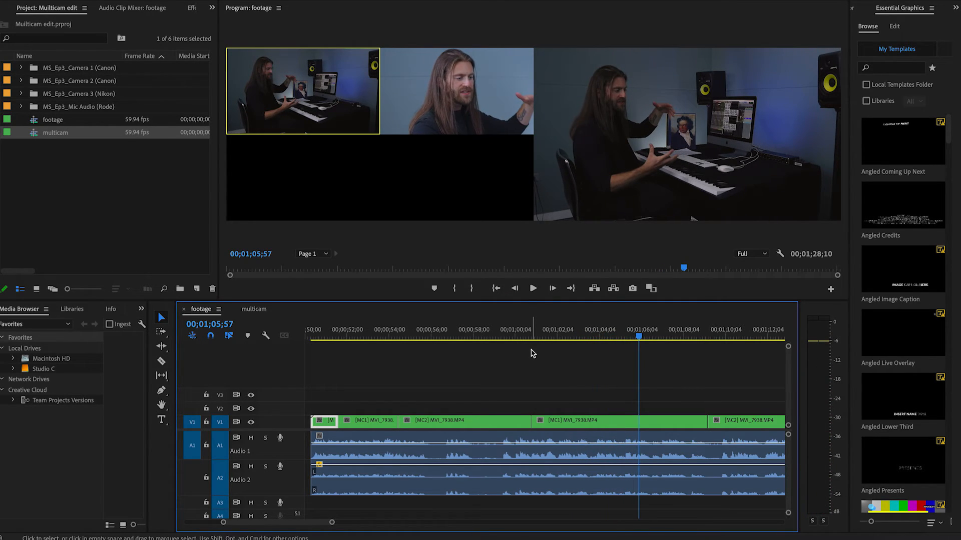
Re-record the camera switching from 00;01;03;08, starting on camera 1 and cutting to camera 2 during playback.
click(583, 336)
mouse_move(583, 337)
mouse_down()
mouse_move(635, 330)
mouse_move(566, 330)
mouse_move(613, 321)
mouse_move(582, 334)
mouse_up()
click(334, 116)
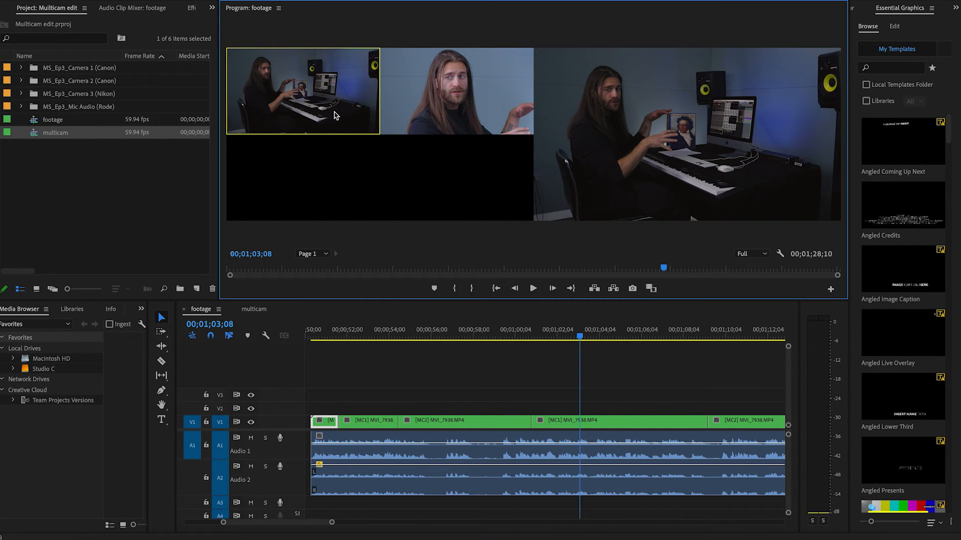
key(space)
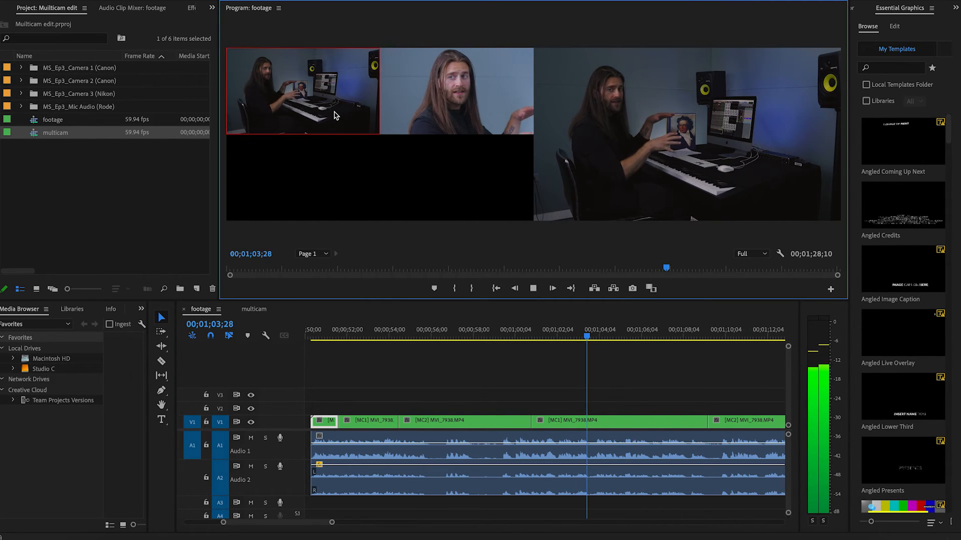
click(433, 104)
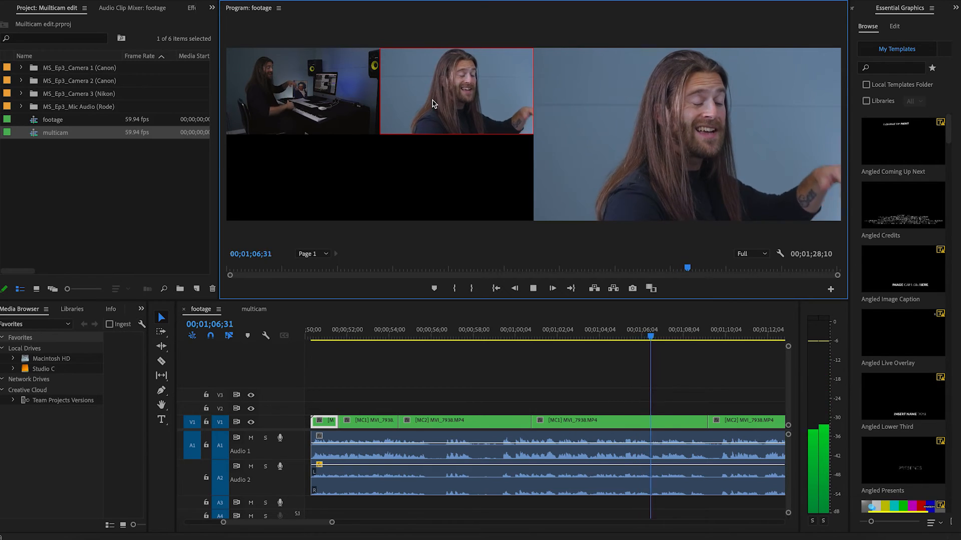
key(space)
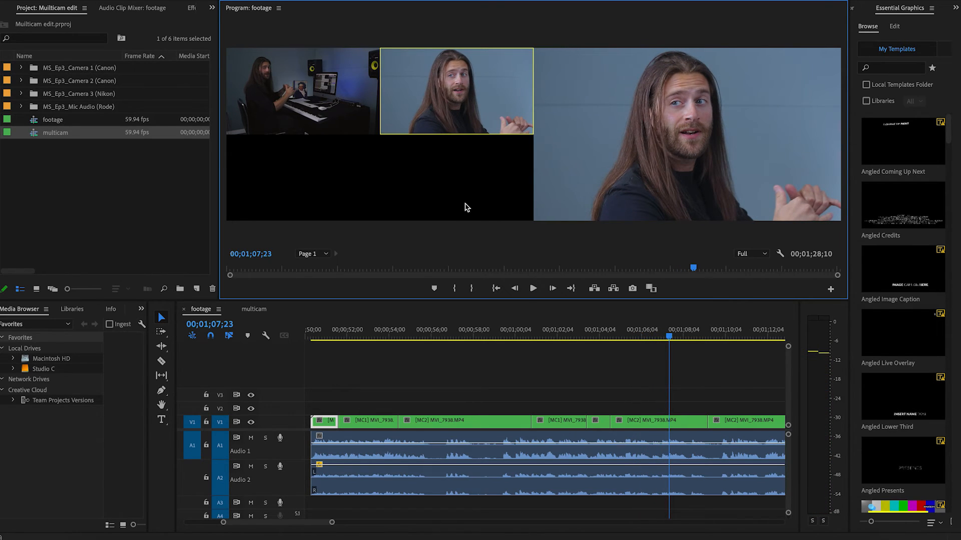
Play back the re-recorded camera switches and view the whole edited clip in the timeline.
drag(602, 329, 566, 328)
key(space)
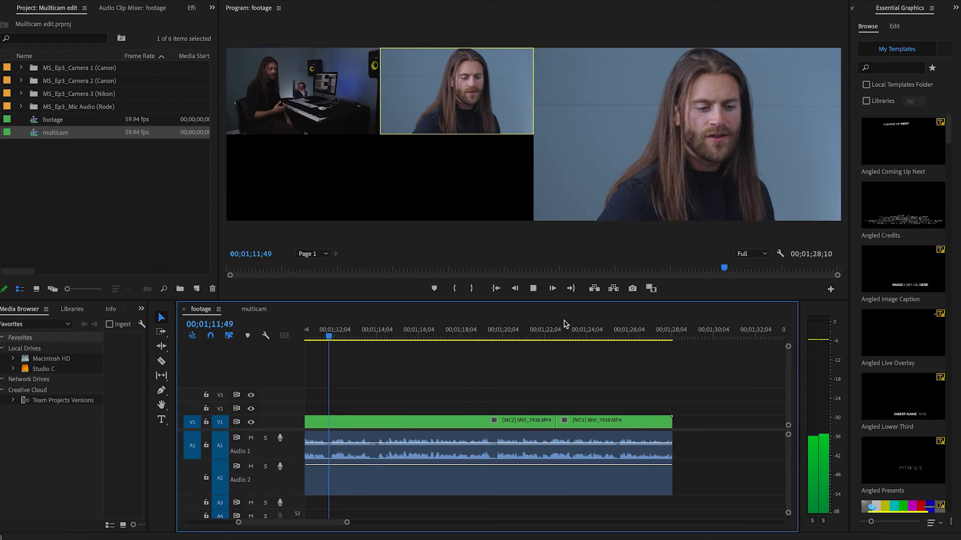
key(space)
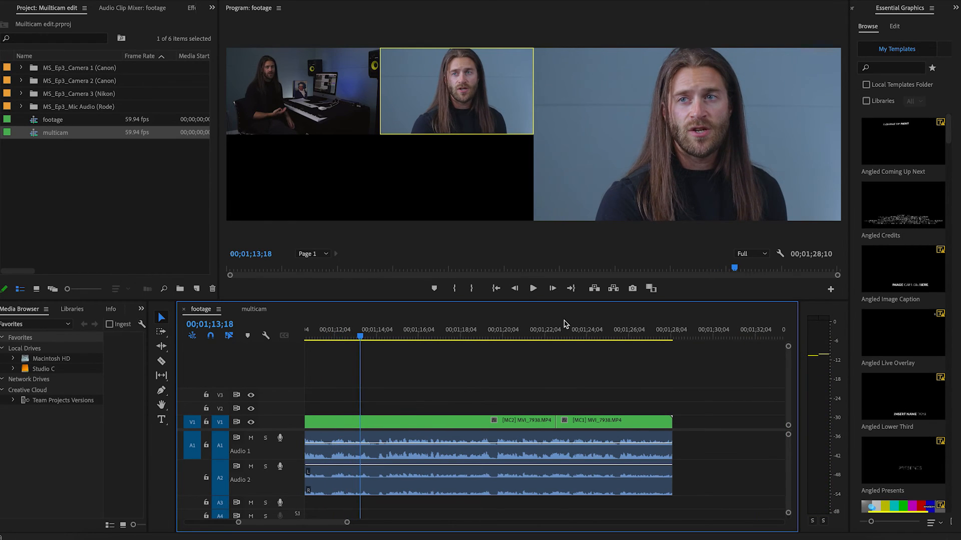
key(minus)
key(minus)
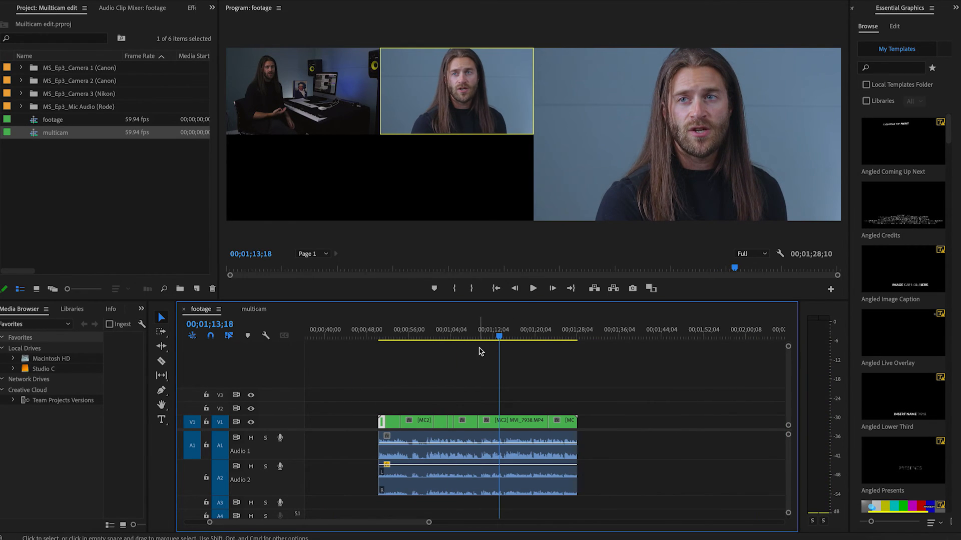